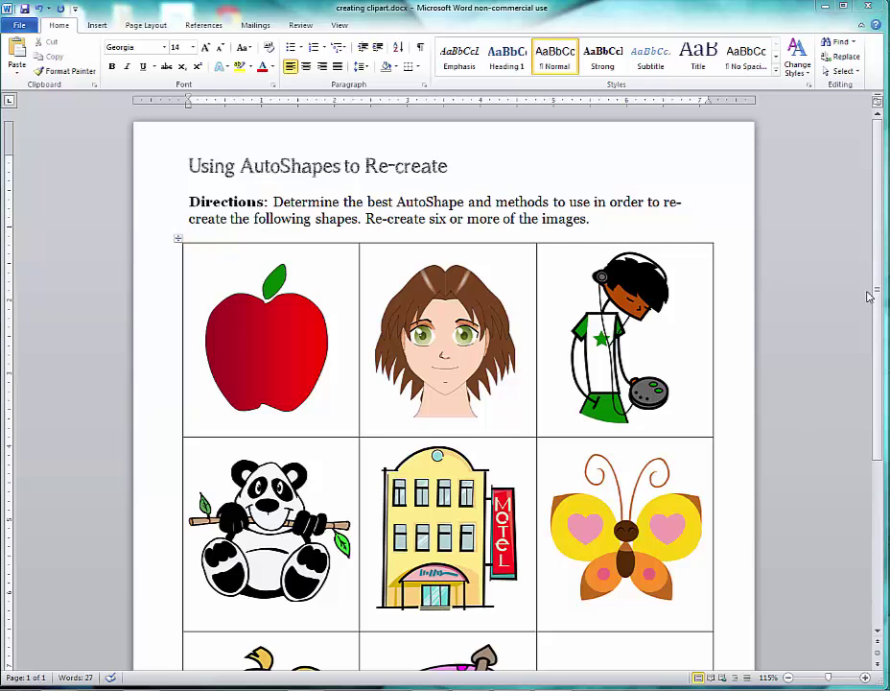
Switch to the Insert ribbon to show the shape and picture tools.
click(95, 25)
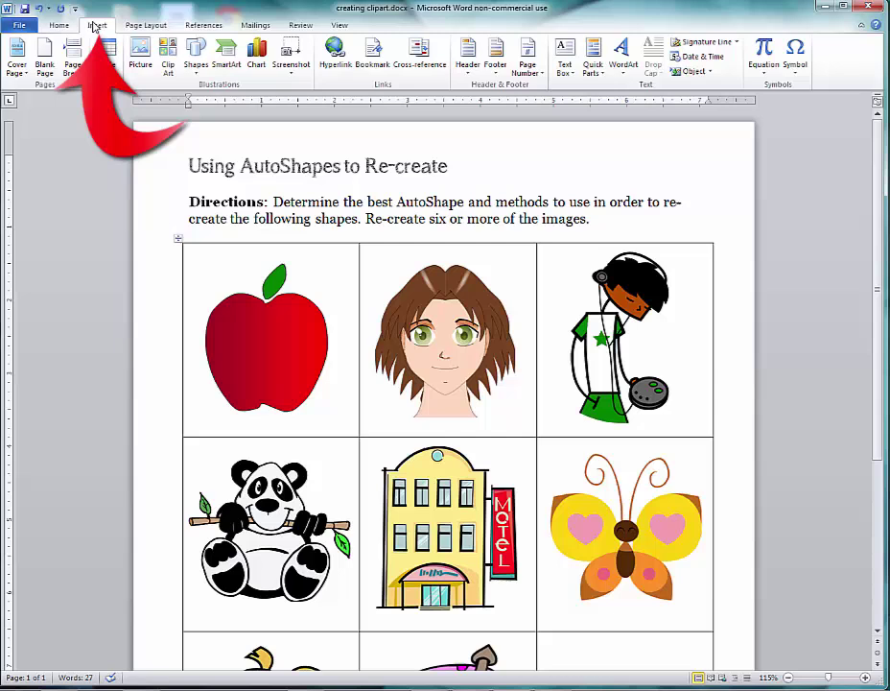
Trace the apple's top, left edge, bottom and right edge with the Curve tool, closing the shape.
click(196, 67)
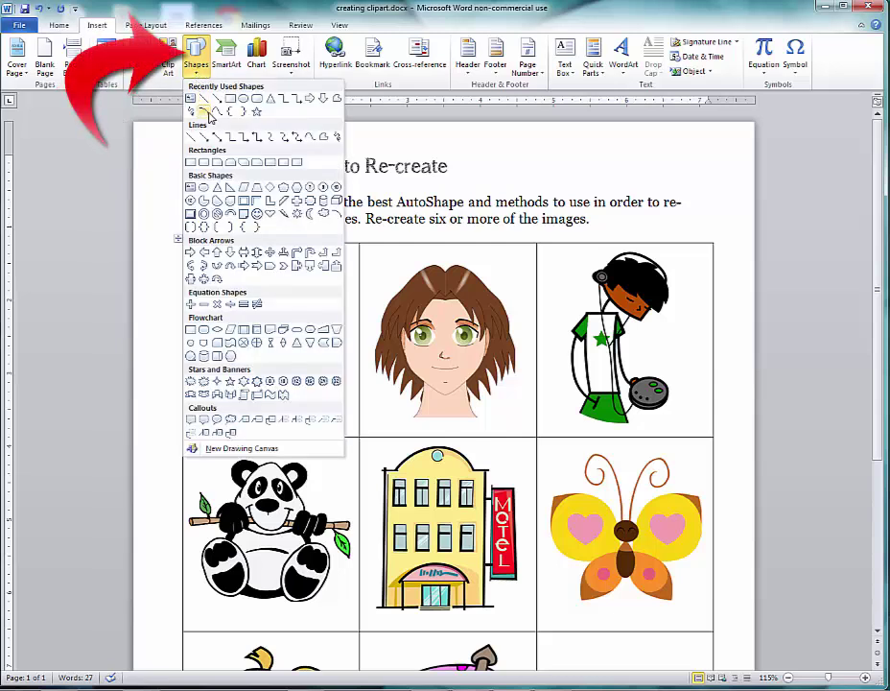
click(218, 114)
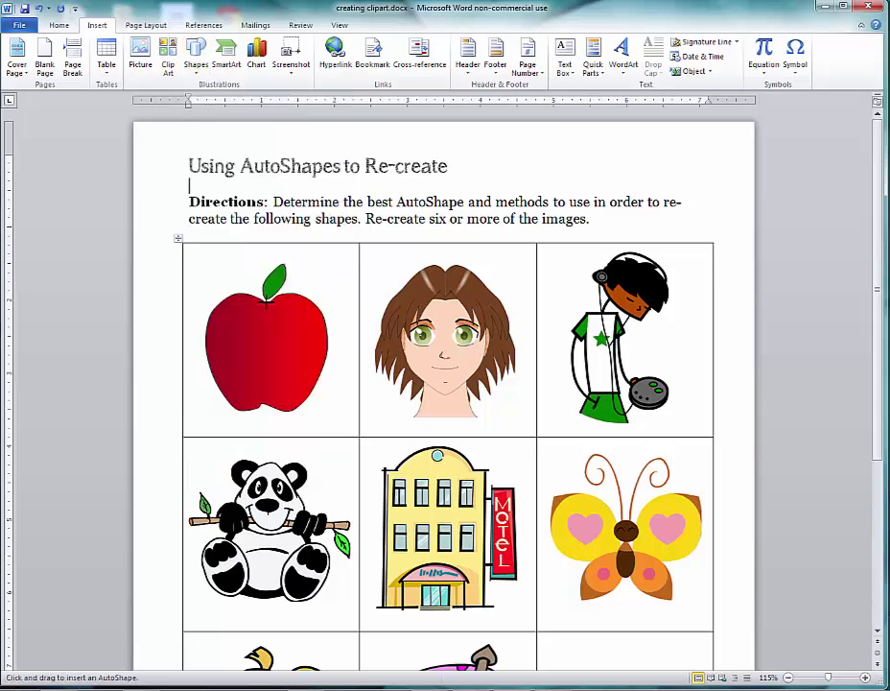
key(Escape)
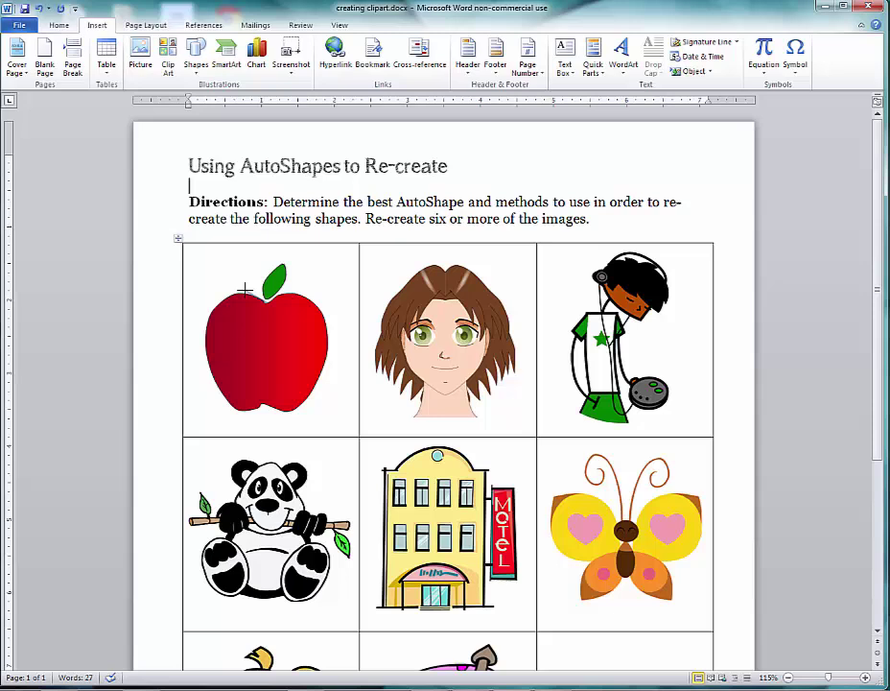
click(241, 290)
click(215, 300)
click(209, 376)
click(279, 413)
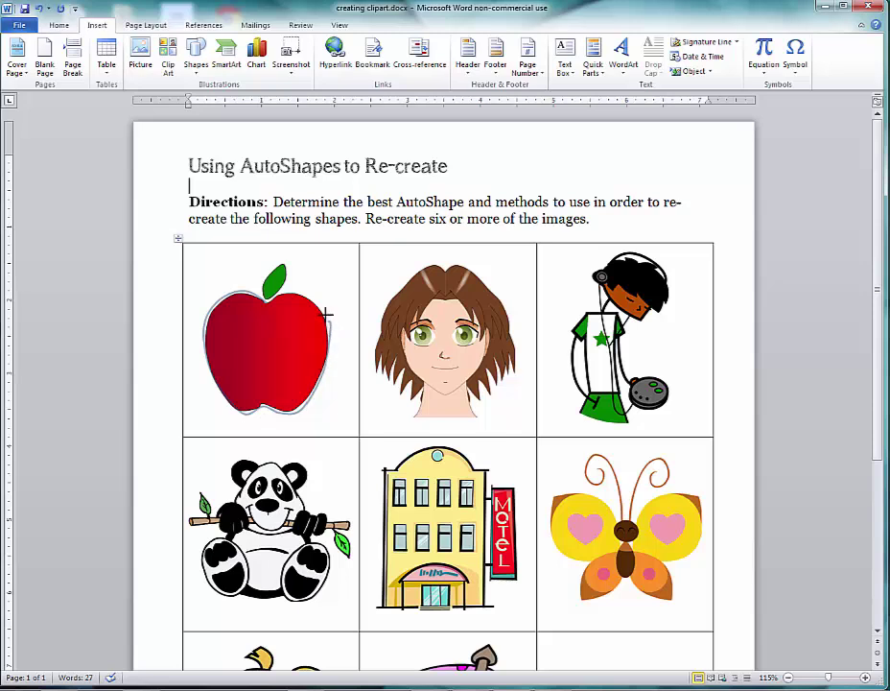
click(271, 293)
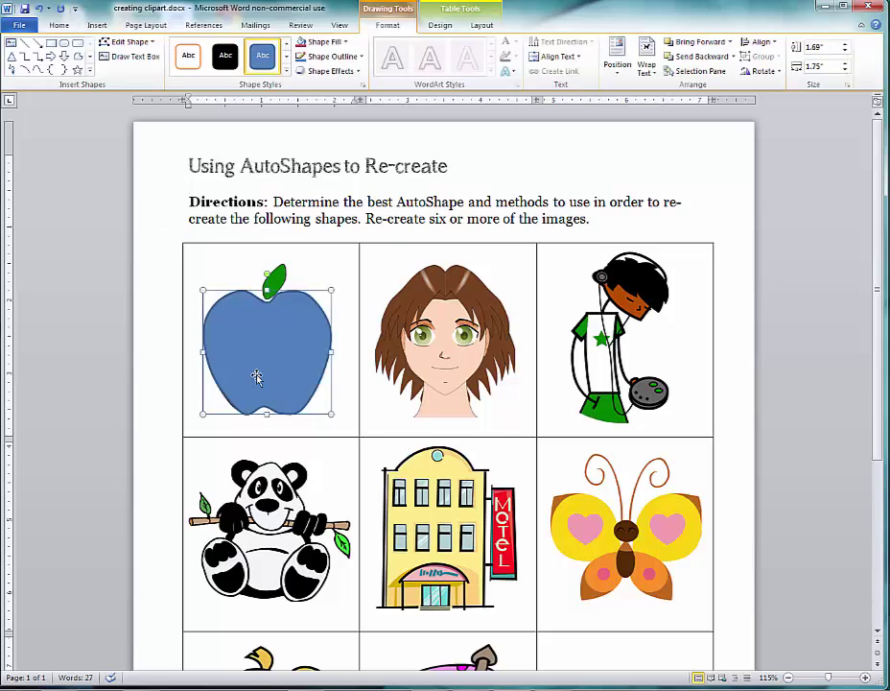
Use Edit Points to drag the apple shape's upper-right outline onto the apple's edge.
right_click(288, 336)
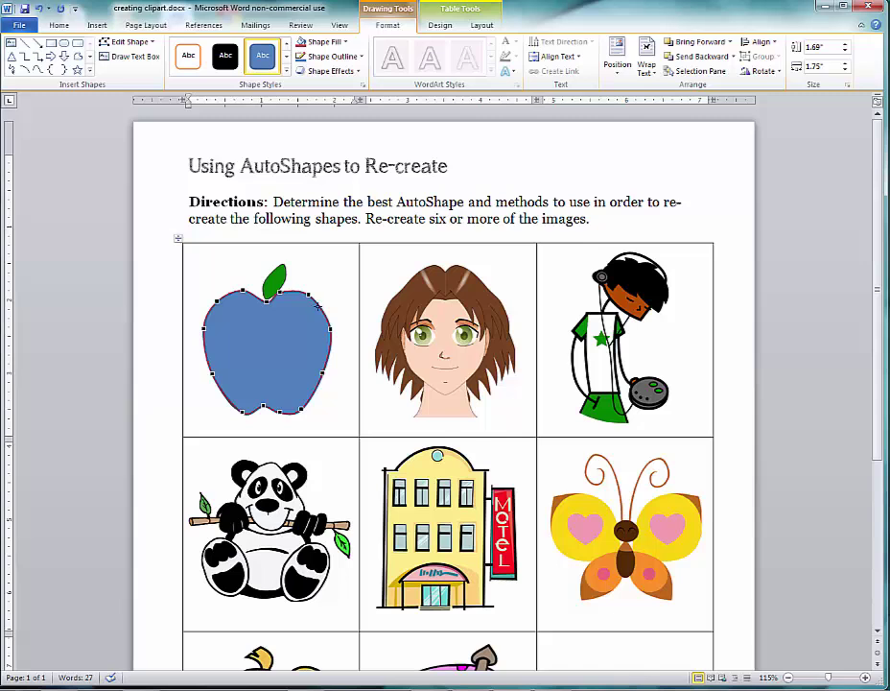
drag(319, 306, 326, 327)
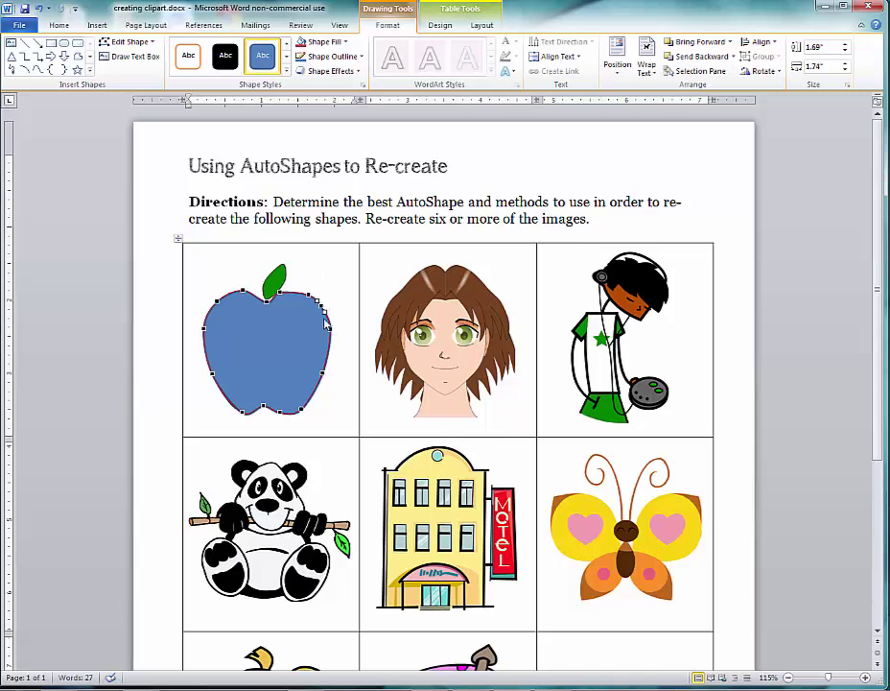
click(337, 290)
click(318, 308)
click(345, 333)
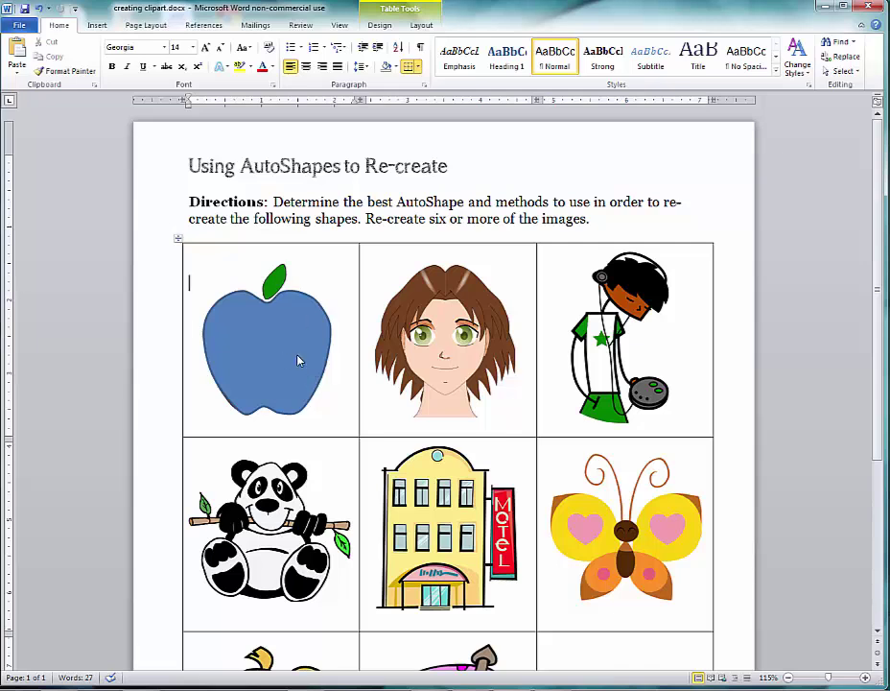
Fill the traced apple green and give it a black ¼ pt outline.
click(266, 338)
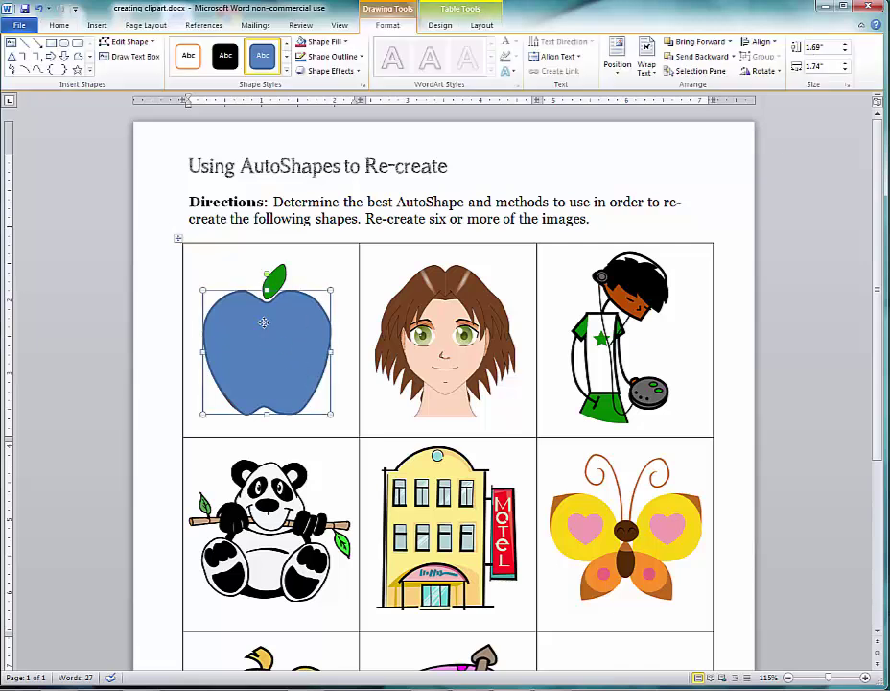
click(348, 43)
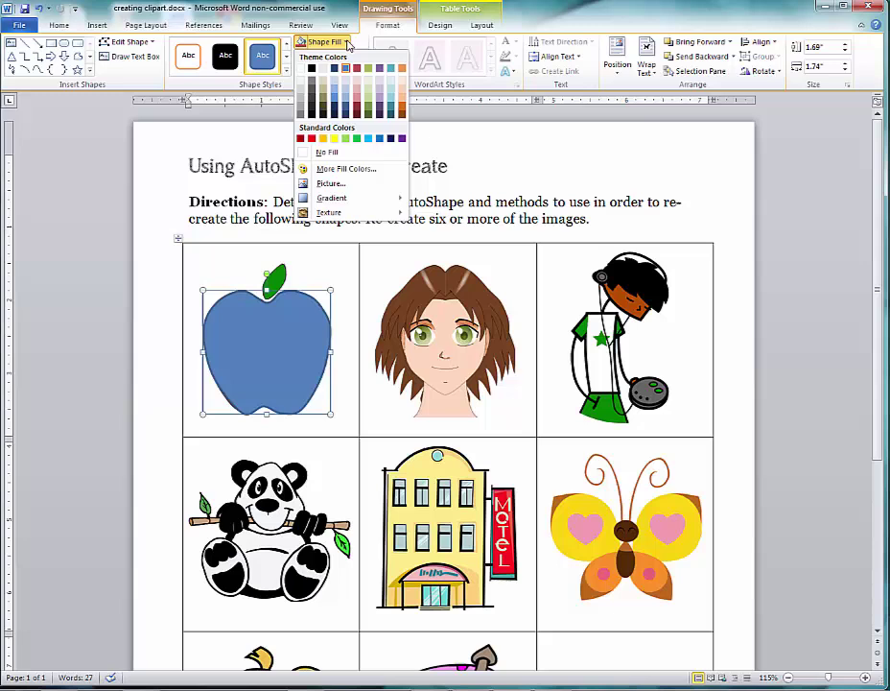
click(368, 67)
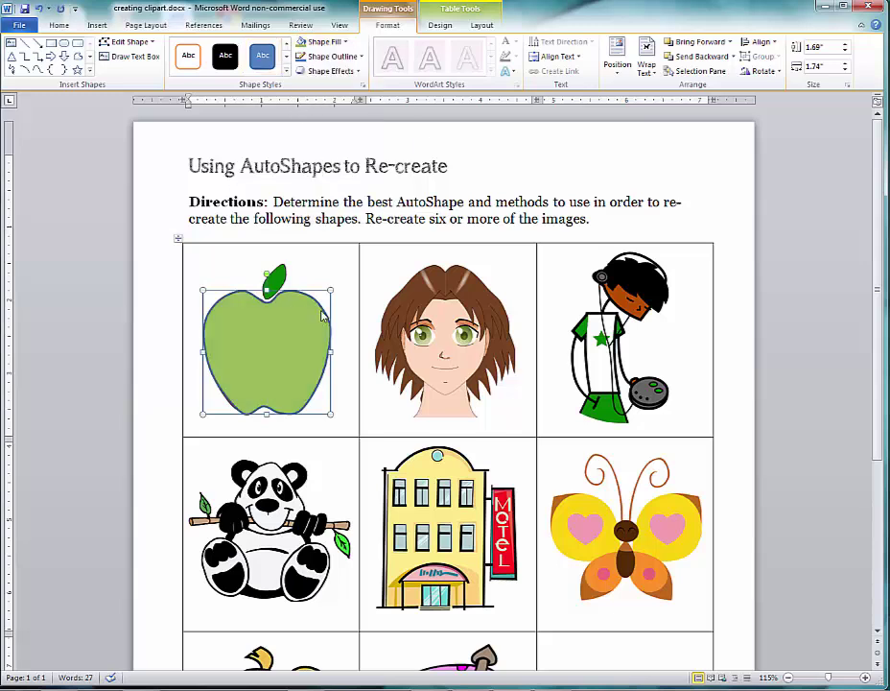
click(310, 59)
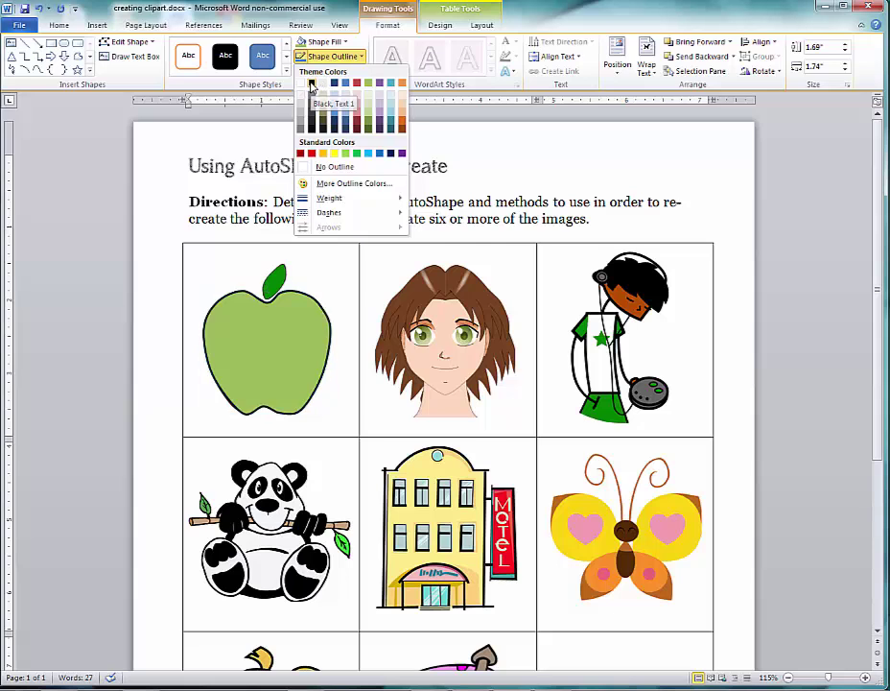
click(311, 85)
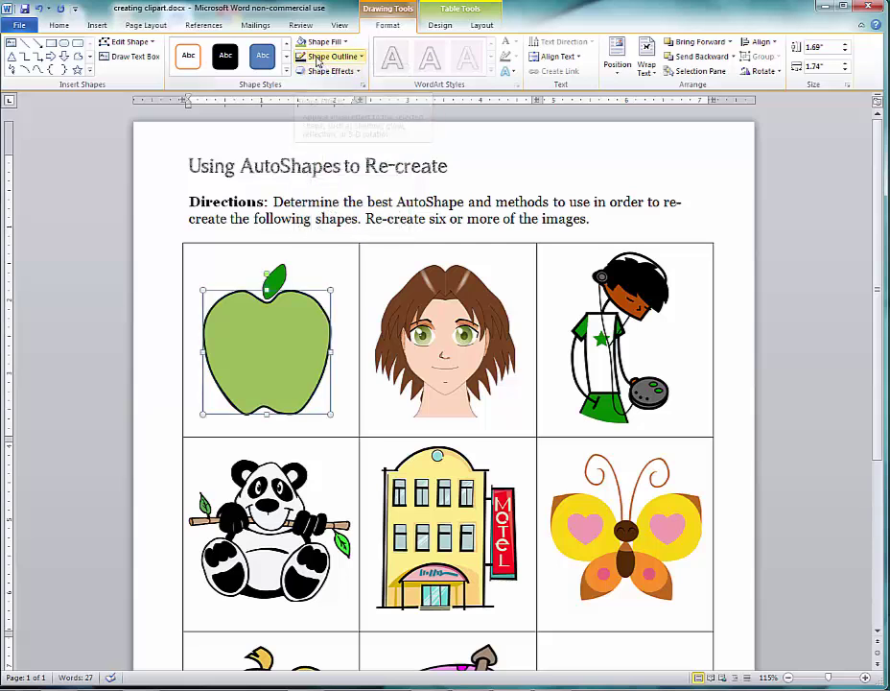
click(317, 58)
mouse_move(339, 197)
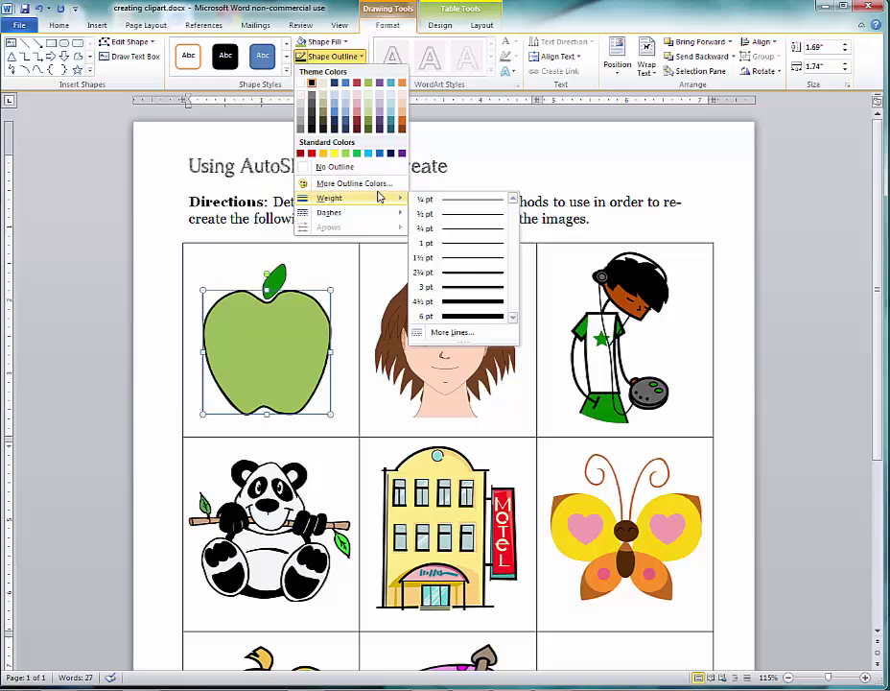
click(449, 201)
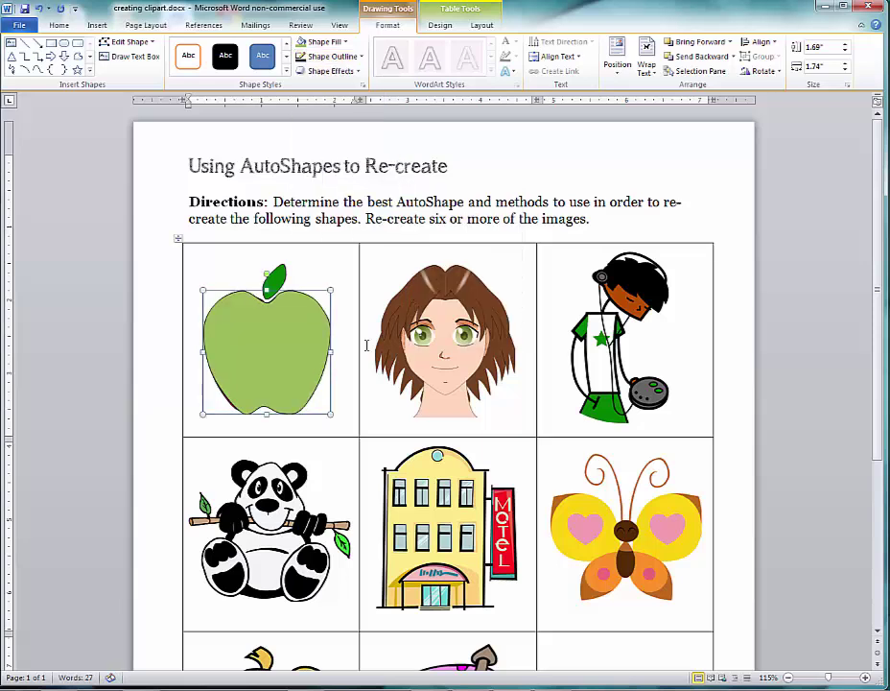
click(358, 285)
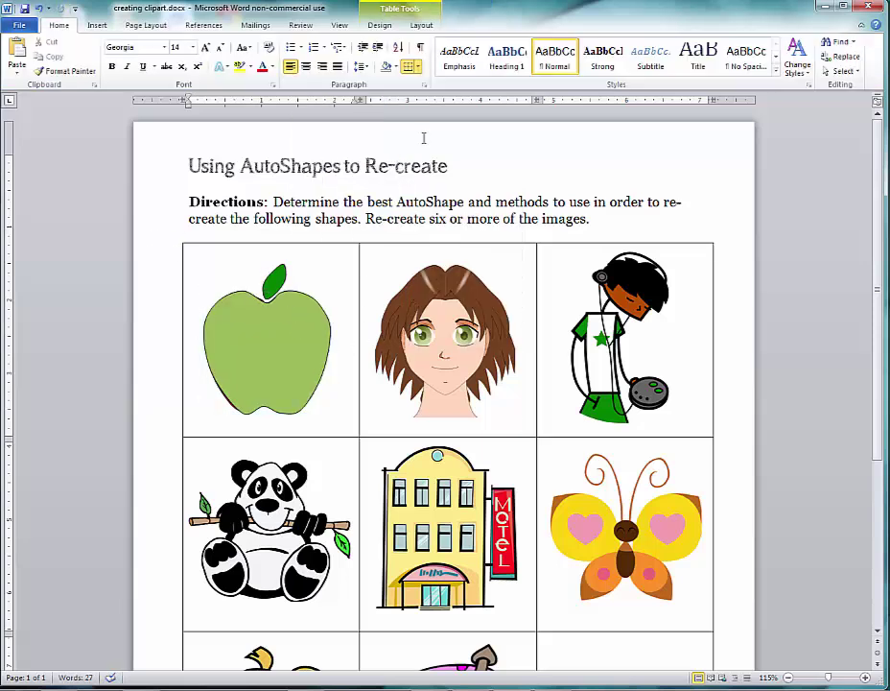
Draw a recently used curve shape over the butterfly's upper-left wing.
scroll(873, 378, down, 5)
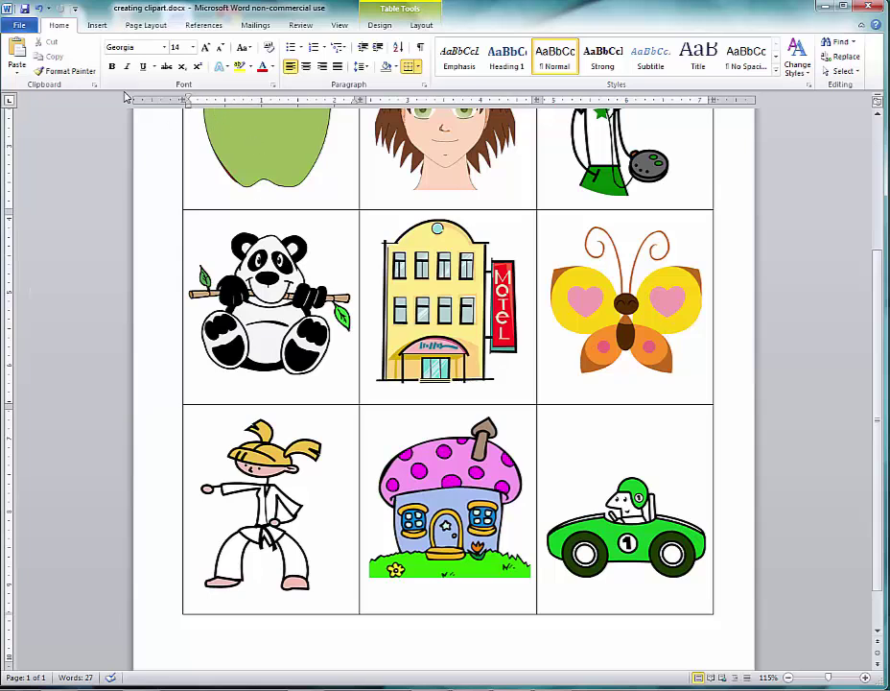
click(97, 25)
click(196, 57)
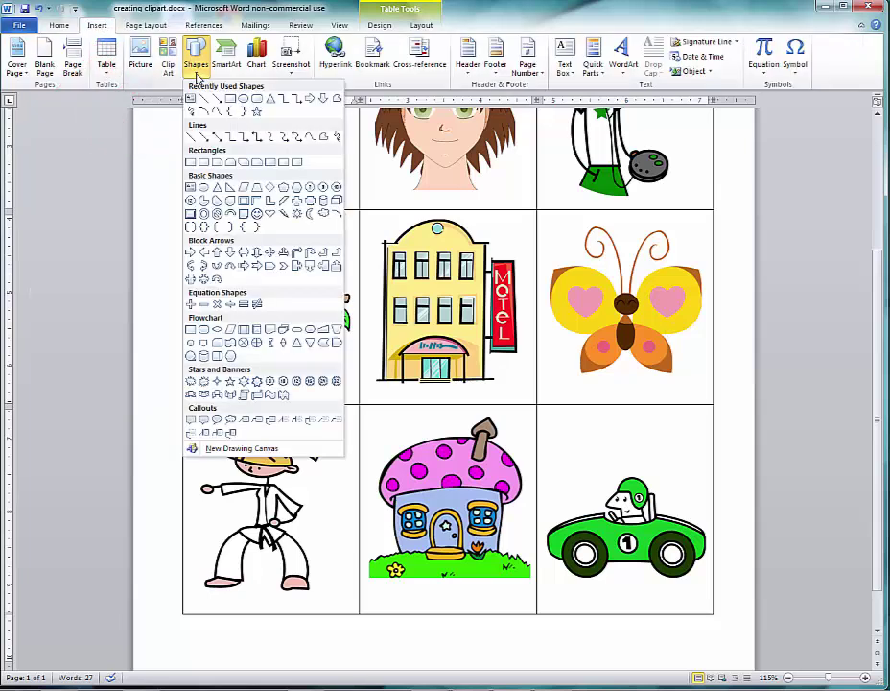
click(223, 110)
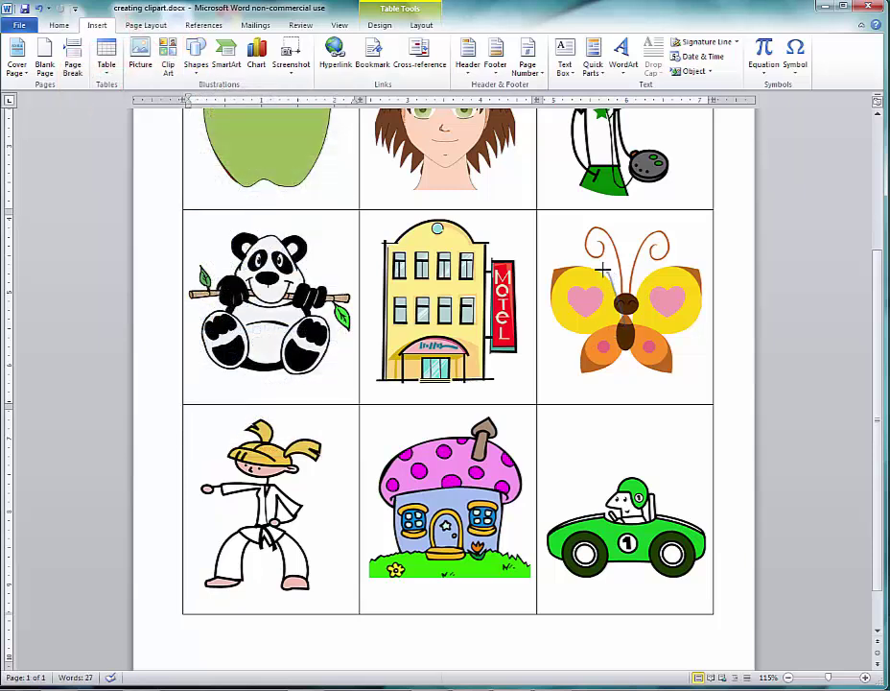
mouse_move(611, 278)
mouse_down()
mouse_move(560, 263)
mouse_move(554, 303)
mouse_move(569, 330)
mouse_move(601, 336)
mouse_move(588, 265)
mouse_up()
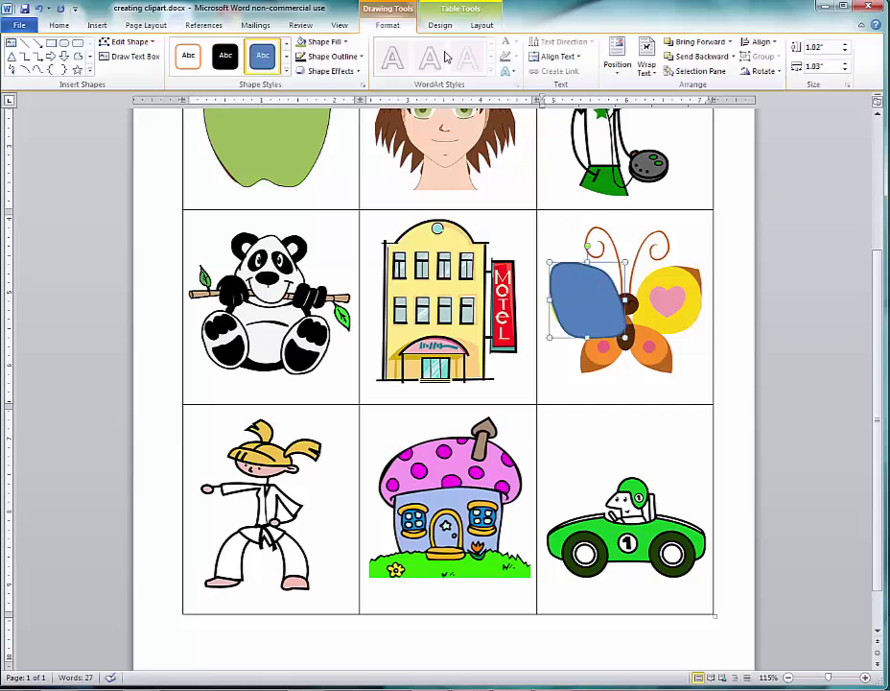
Fill the wing shape yellow with a ¼ pt theme-colour outline.
click(338, 44)
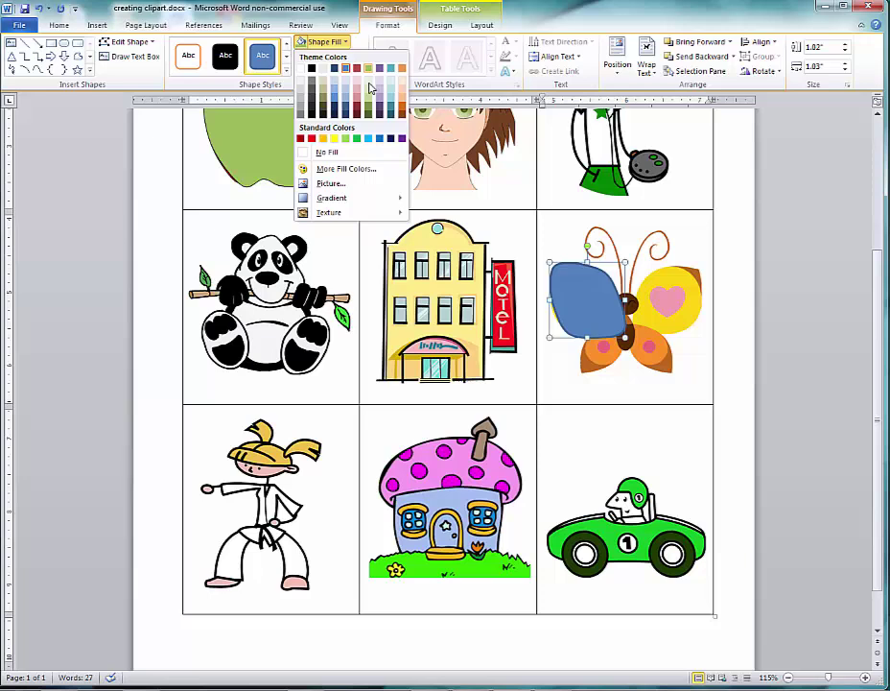
click(334, 140)
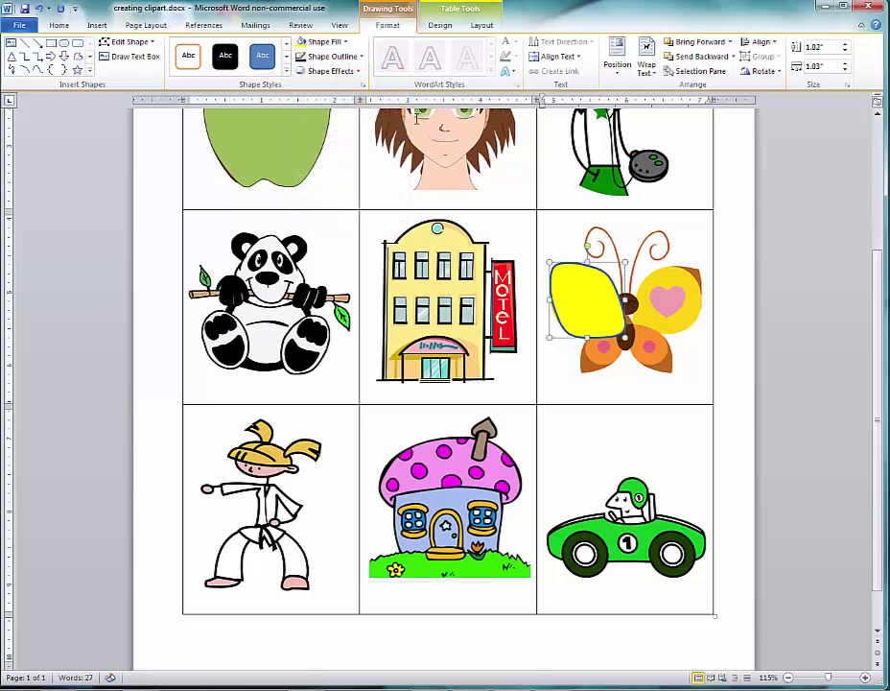
click(334, 57)
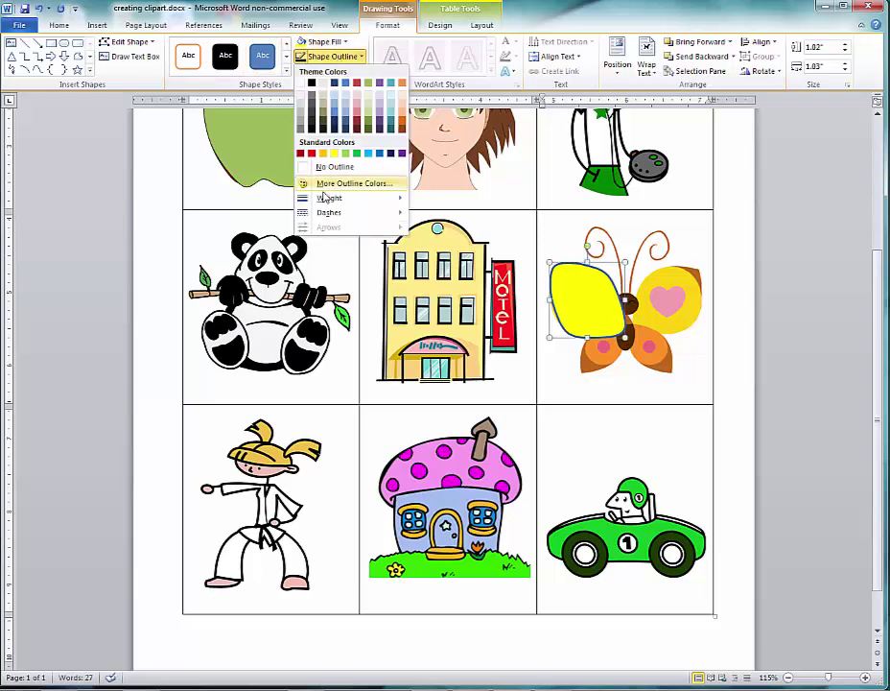
mouse_move(324, 200)
click(434, 200)
click(334, 57)
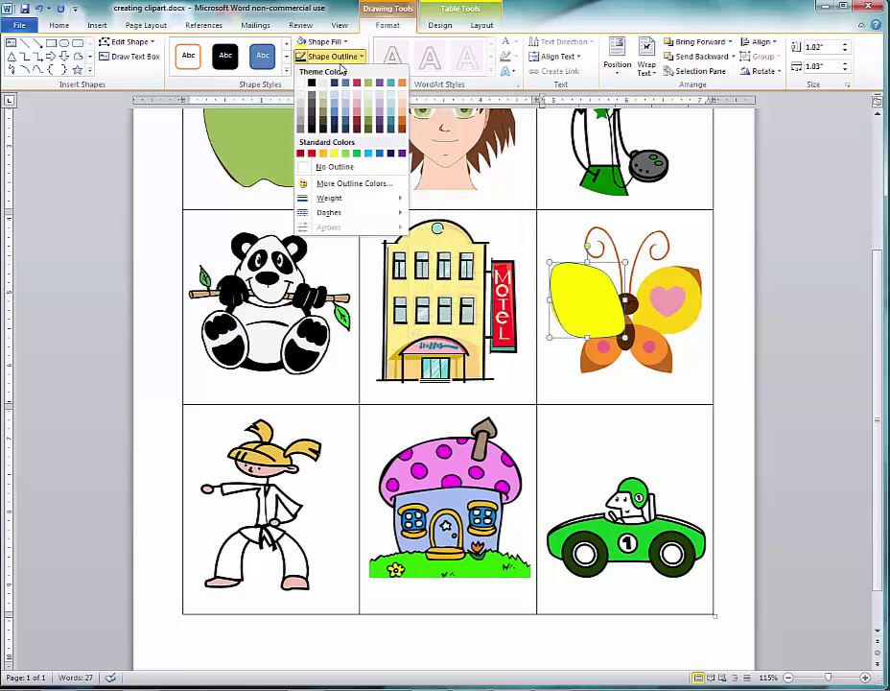
click(310, 84)
Move the yellow wing onto the motel picture and choose another shape to draw.
drag(588, 302, 477, 308)
click(97, 25)
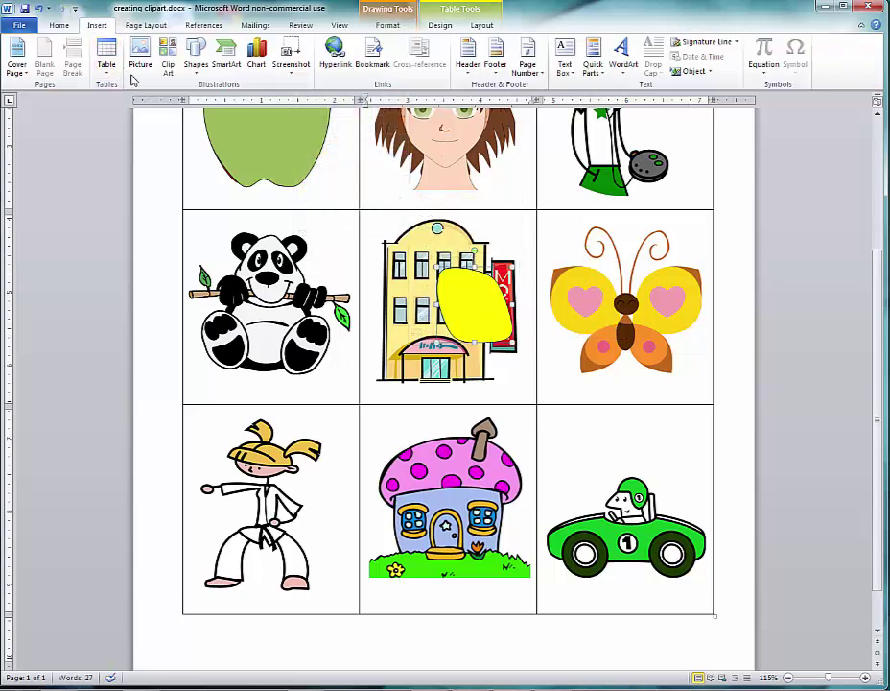
click(195, 58)
click(203, 98)
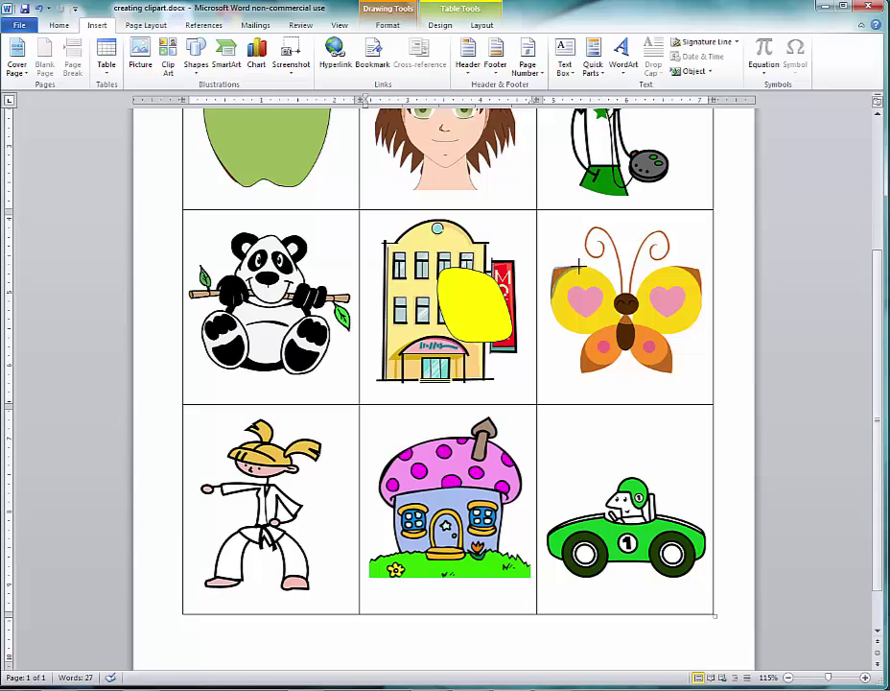
Draw a small shape, move it onto the yellow wing and give it a ¼ pt outline.
drag(579, 268, 554, 298)
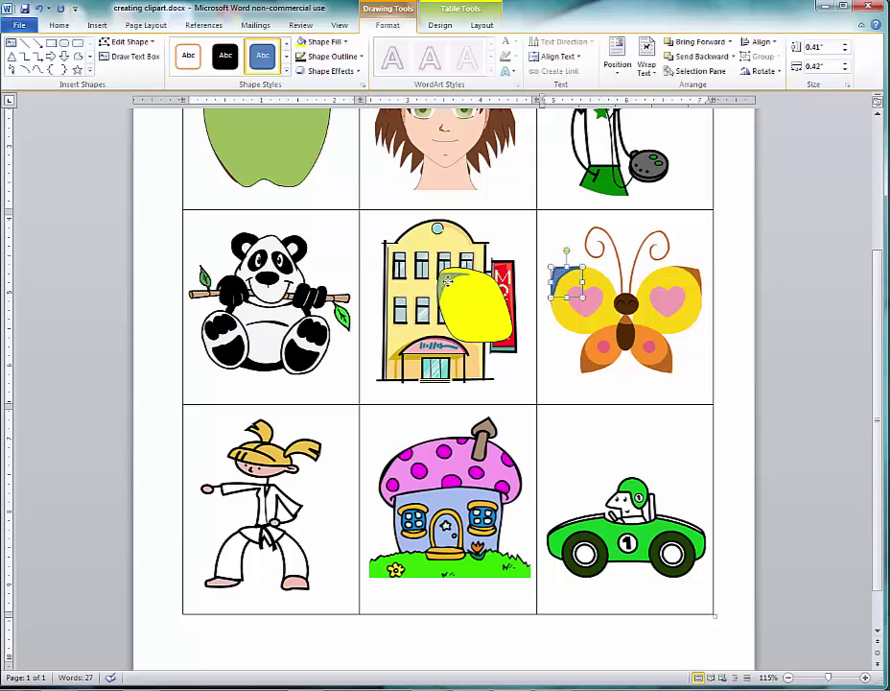
drag(447, 281, 472, 299)
click(313, 57)
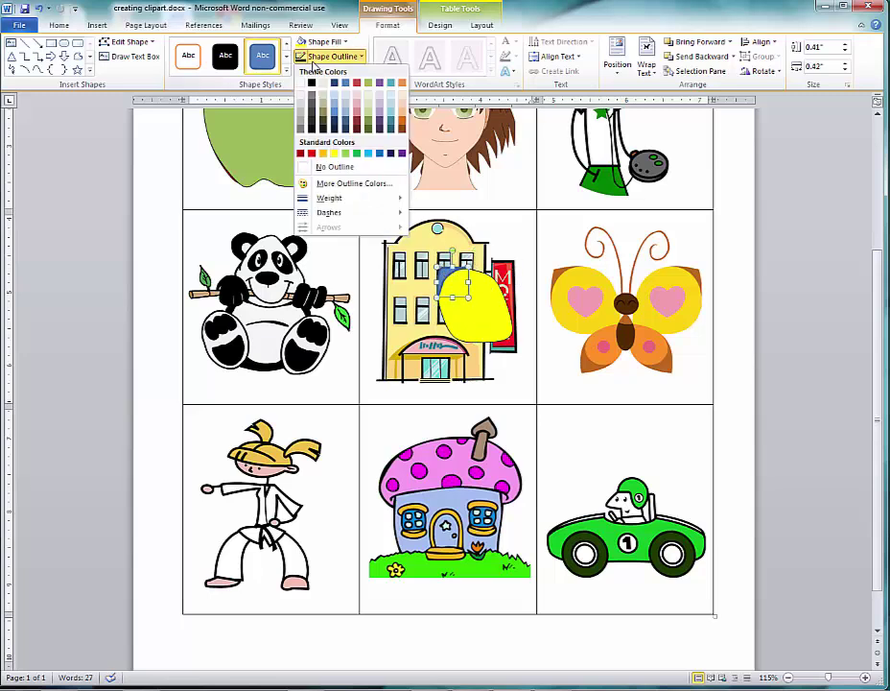
click(311, 58)
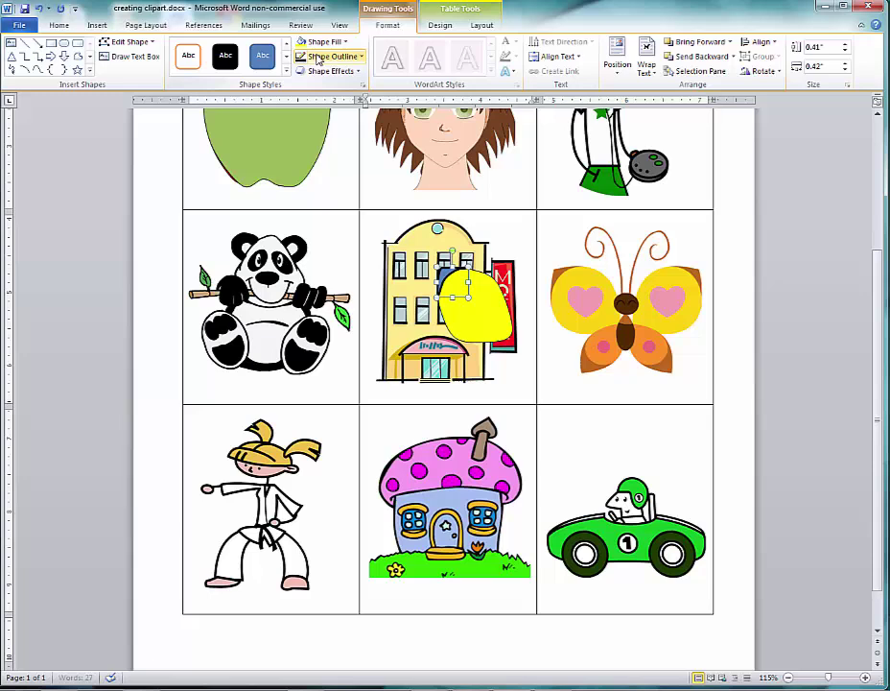
click(319, 60)
mouse_move(334, 199)
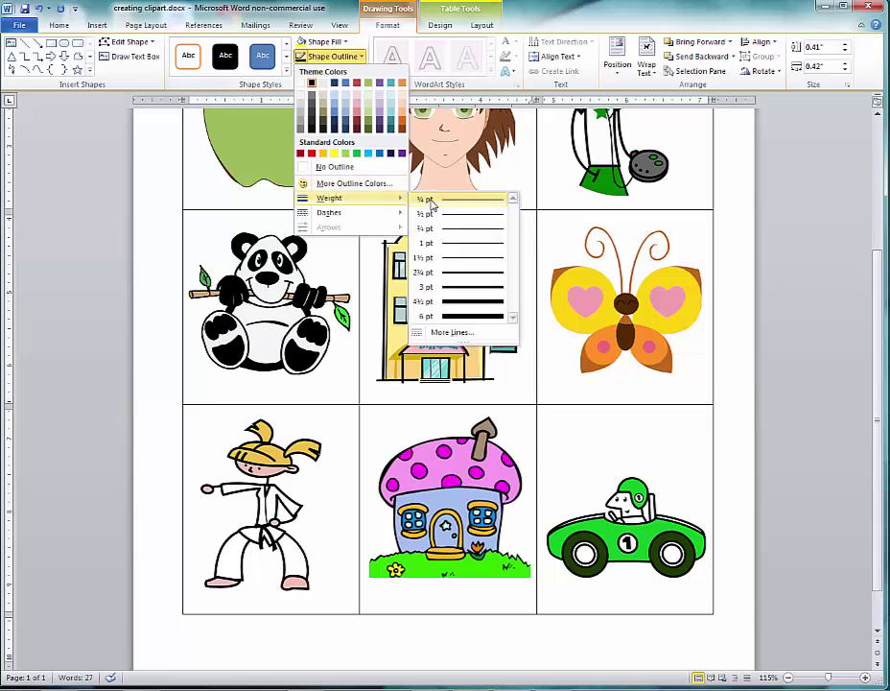
click(442, 205)
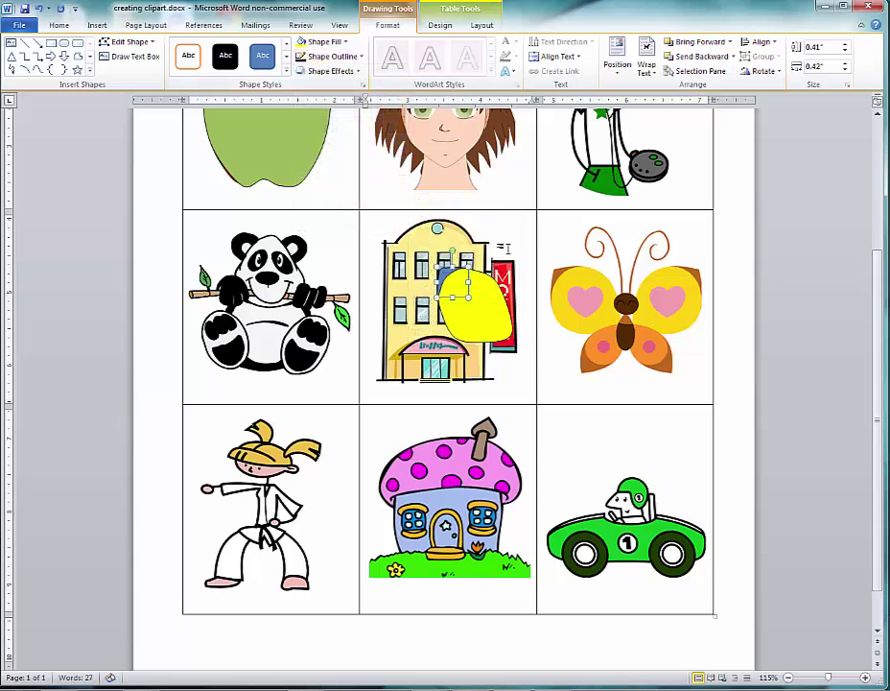
click(521, 273)
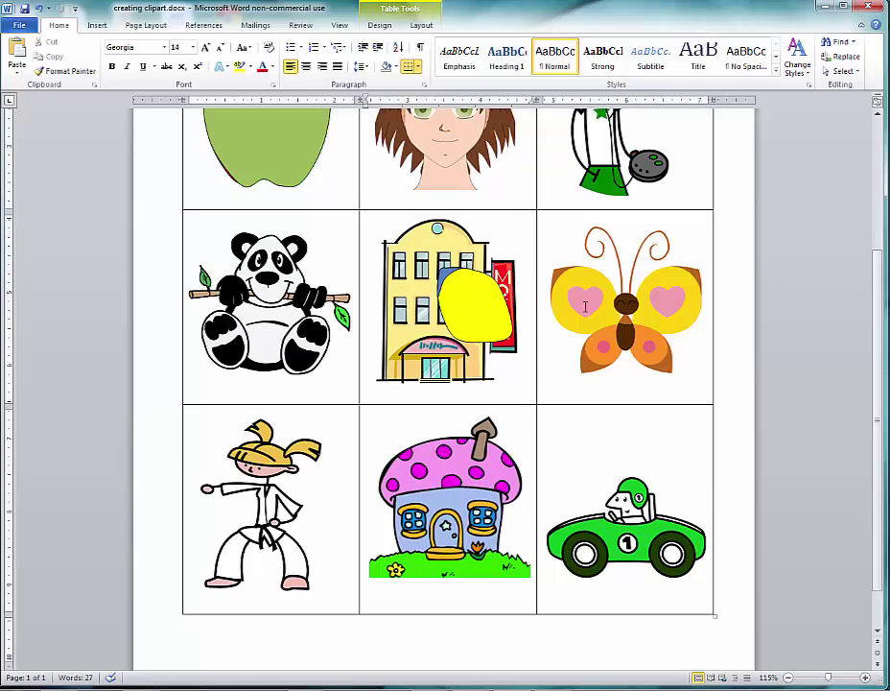
Draw a small heart shape on the yellow wing.
click(97, 25)
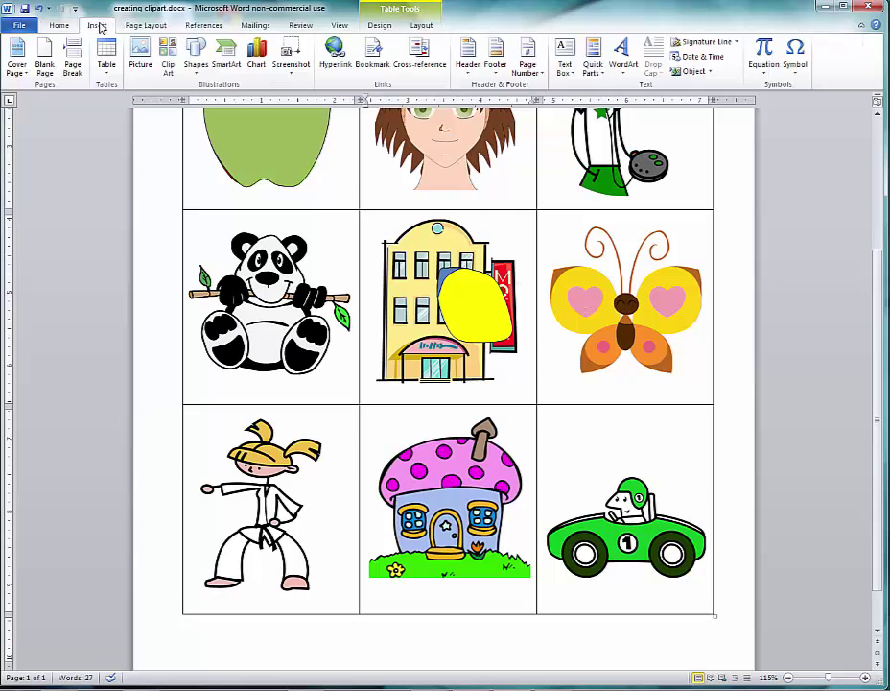
click(194, 63)
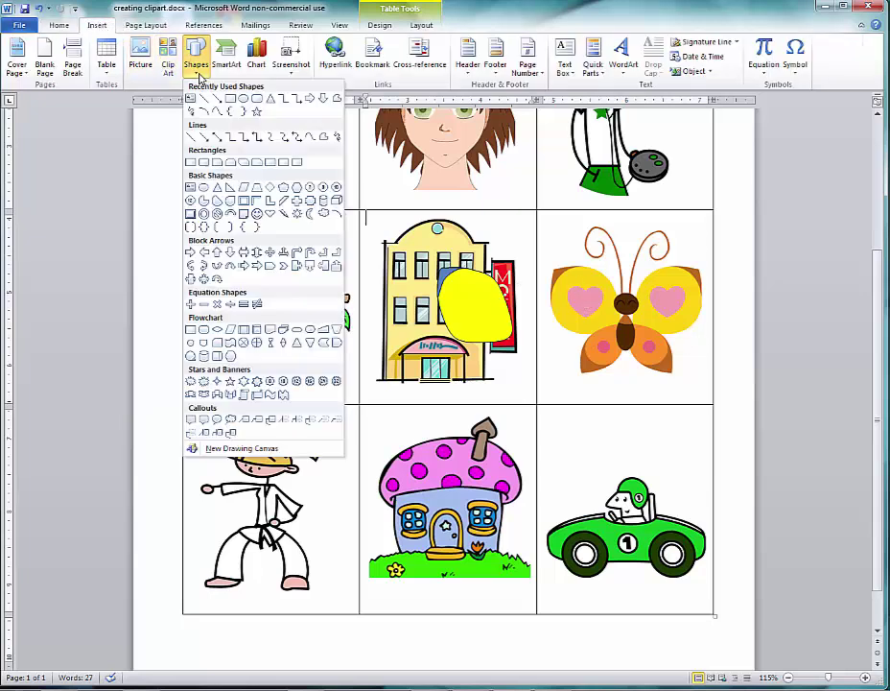
click(284, 349)
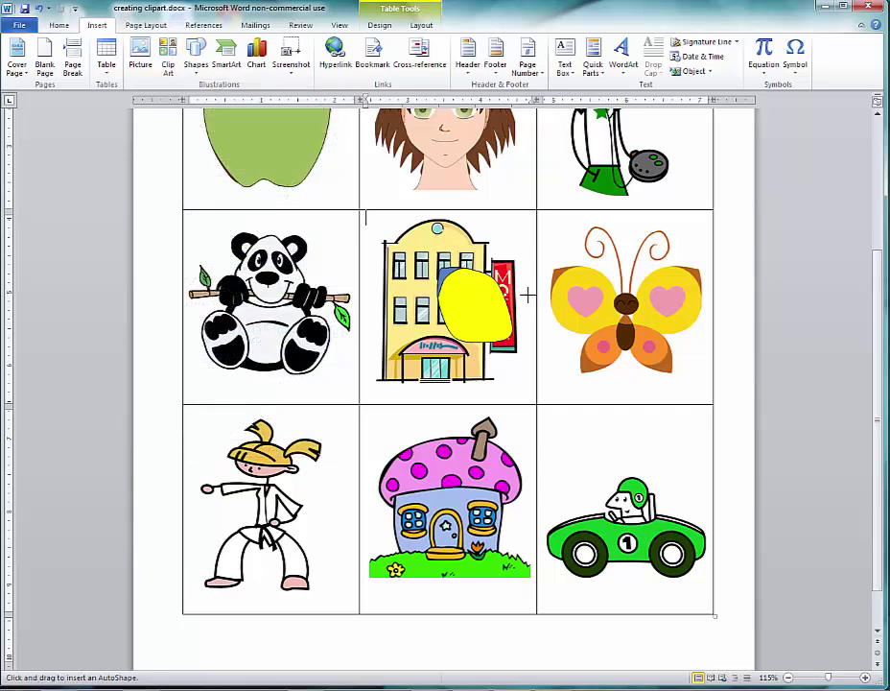
mouse_move(573, 286)
mouse_down()
mouse_move(606, 317)
mouse_move(473, 307)
mouse_up()
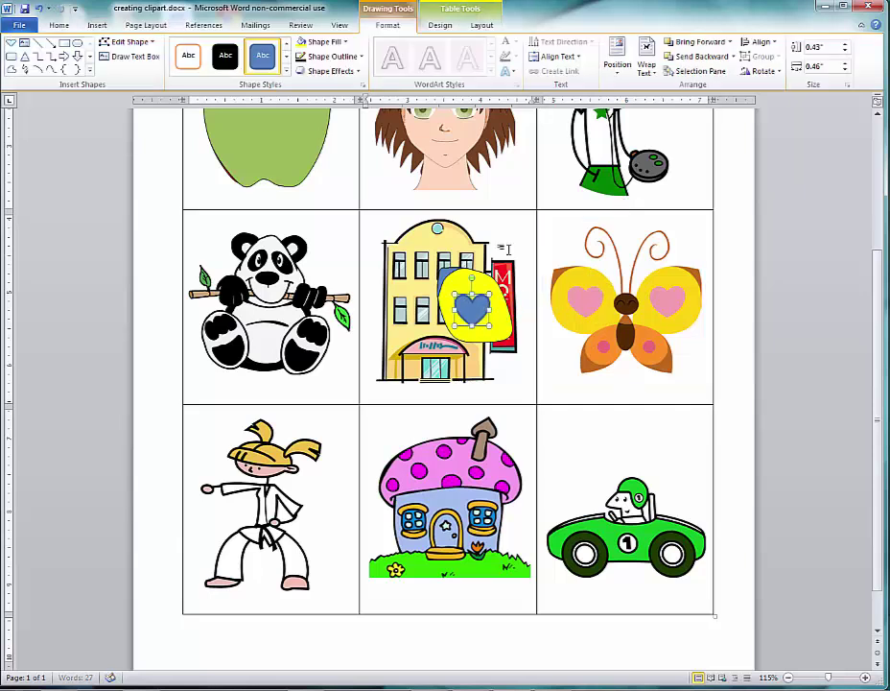
Fill the heart red with a ¼ pt outline, then select it with the yellow shape.
click(342, 44)
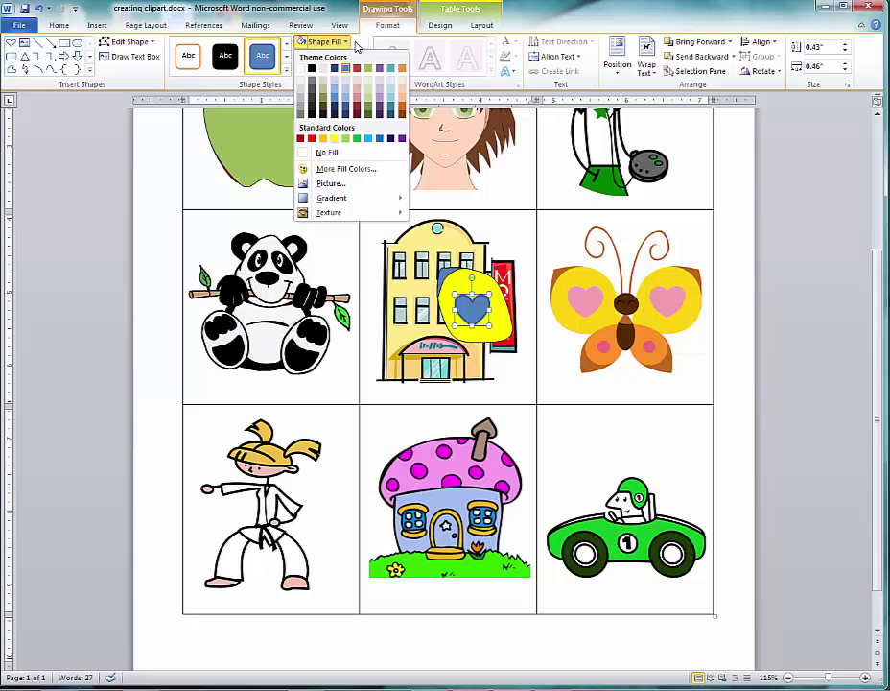
click(312, 140)
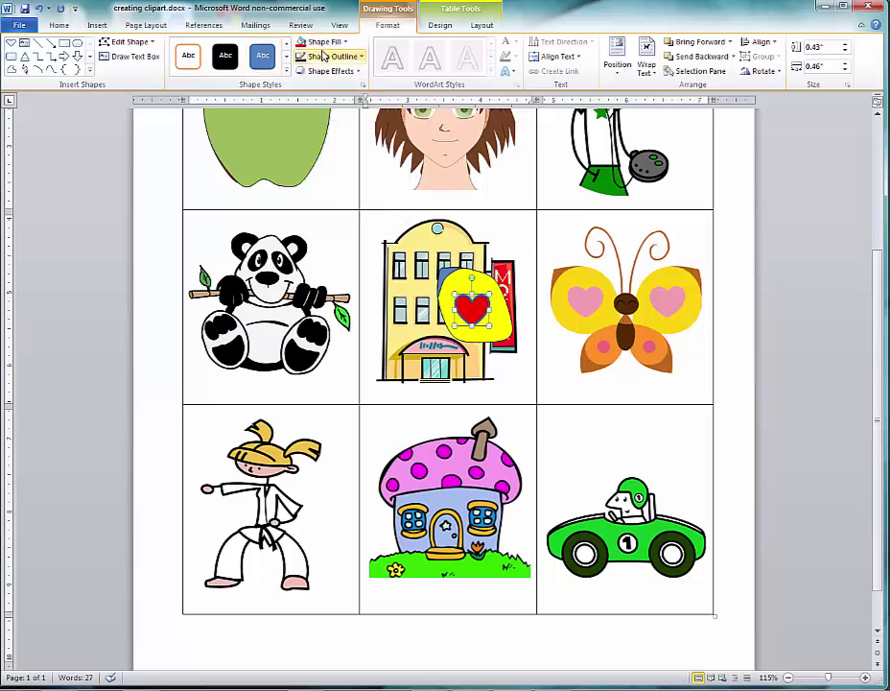
click(321, 56)
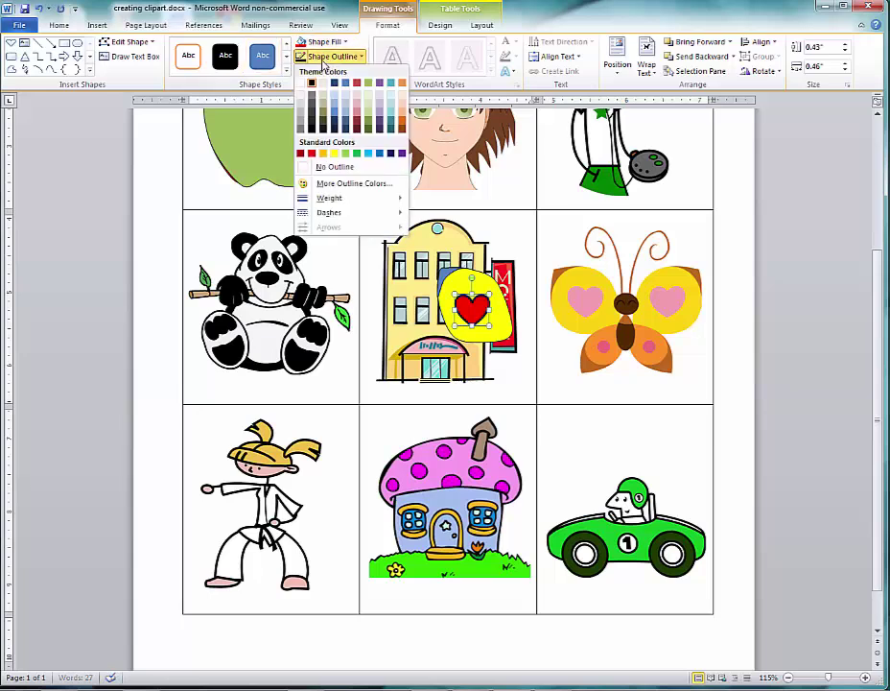
mouse_move(326, 199)
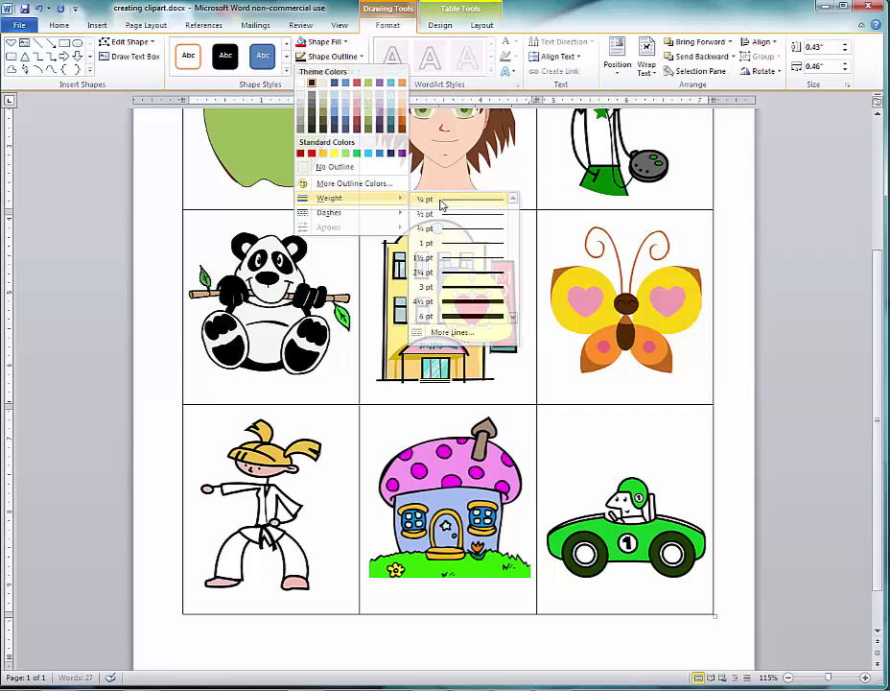
click(436, 201)
click(357, 226)
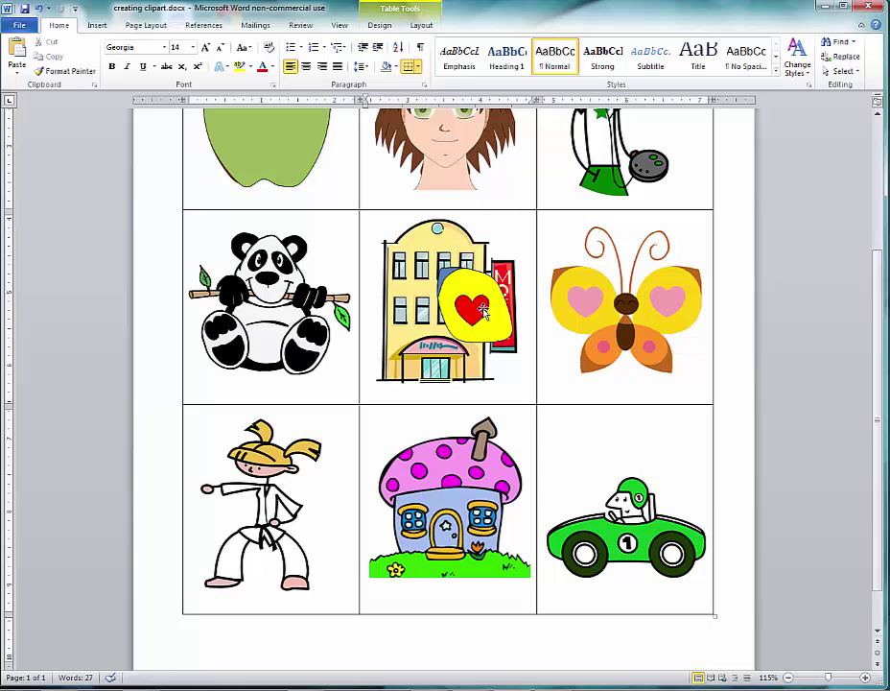
click(484, 309)
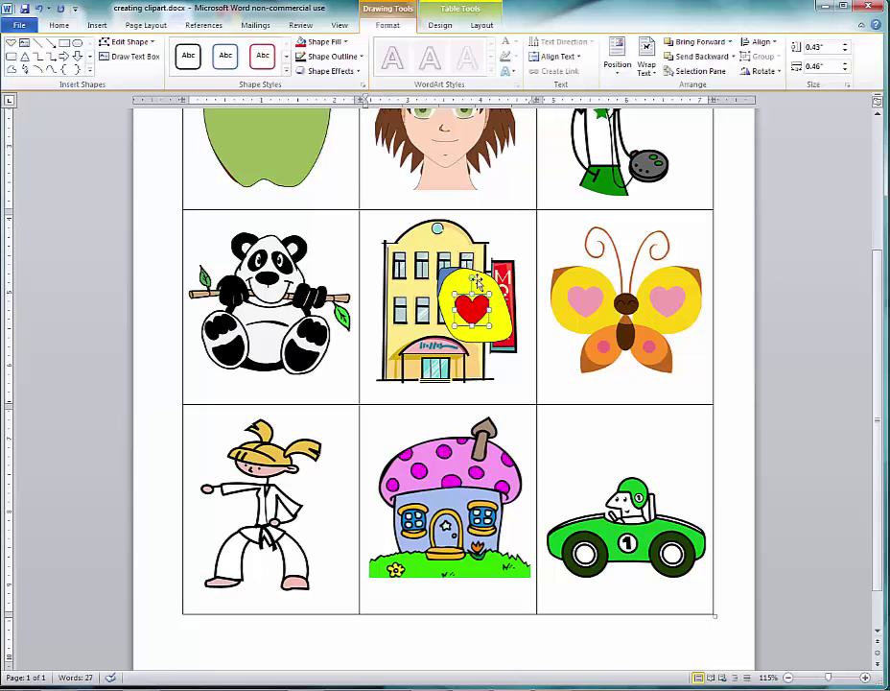
shift+click(450, 278)
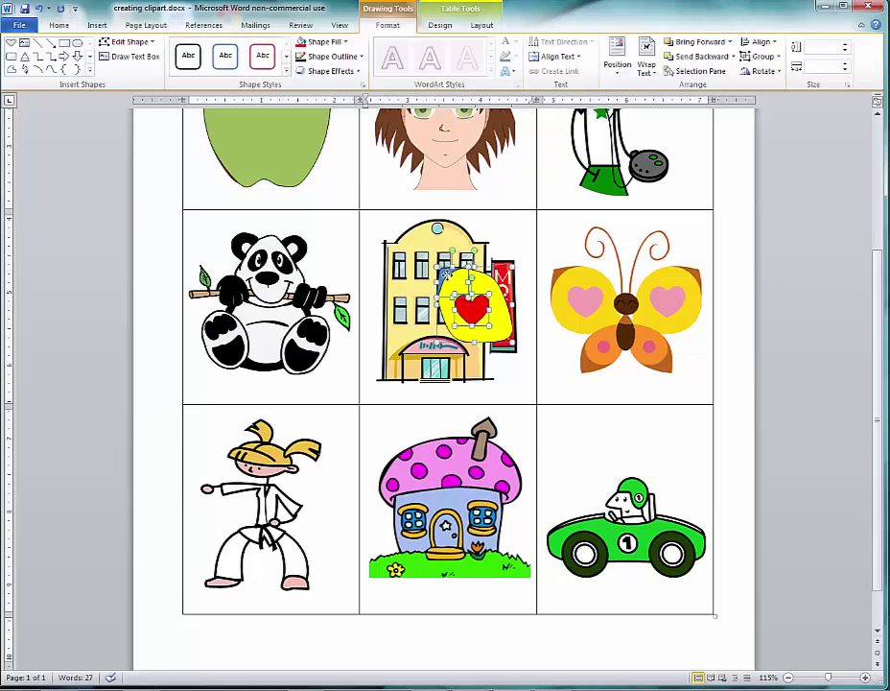
Group the red heart with the yellow wing shape.
right_click(464, 297)
mouse_move(501, 372)
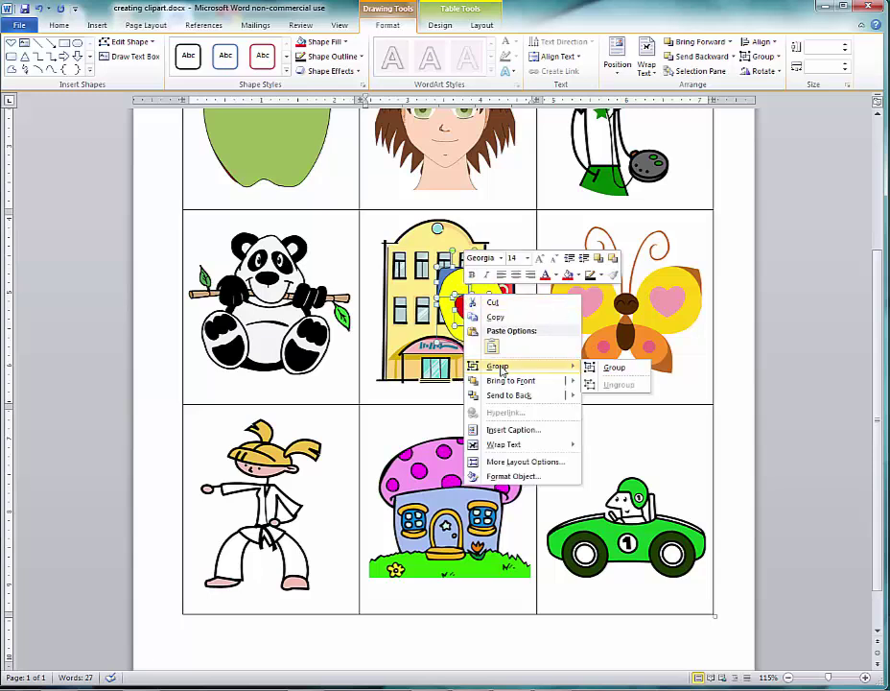
click(604, 368)
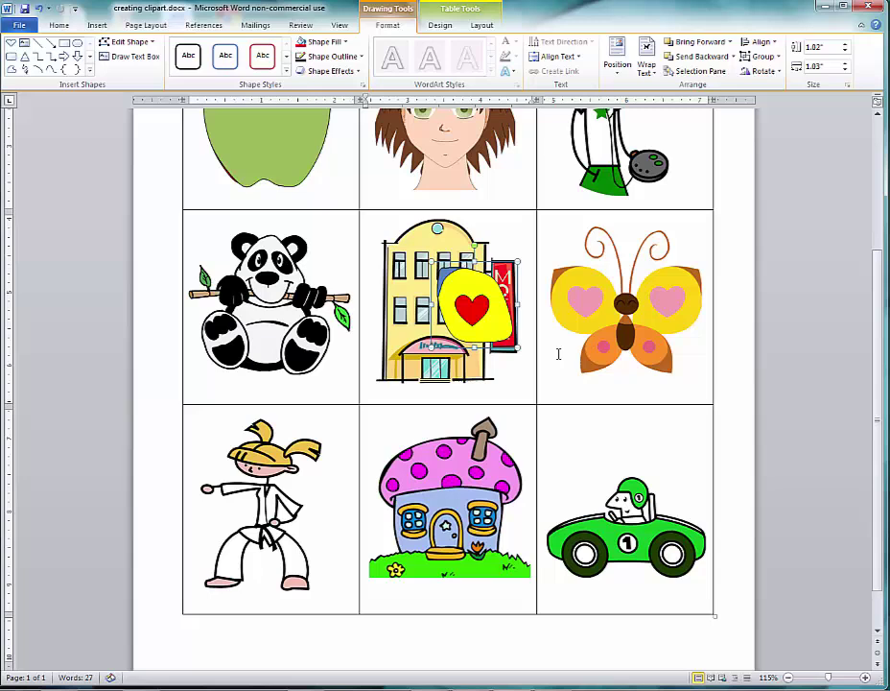
click(742, 274)
click(608, 316)
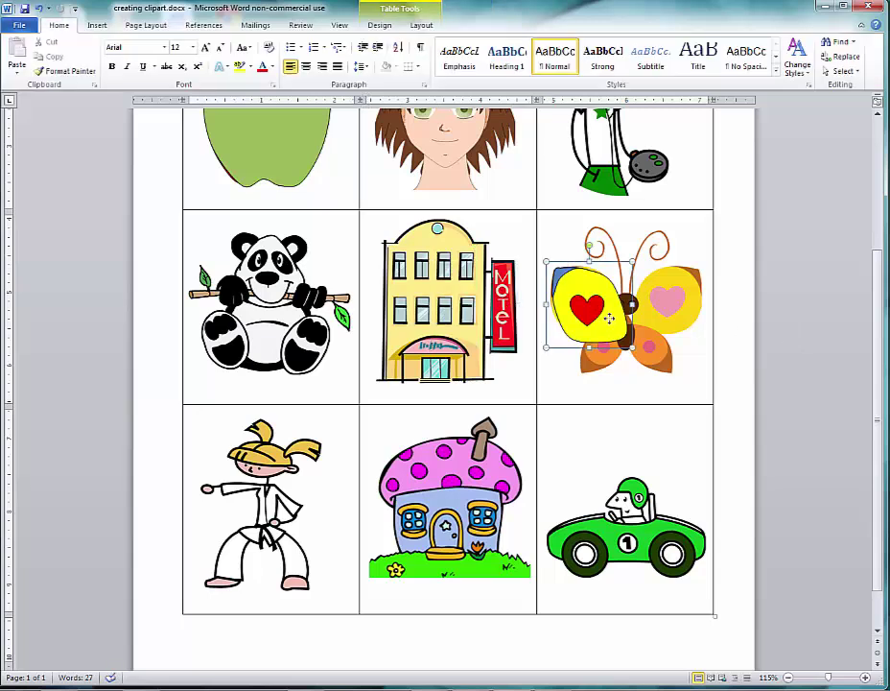
click(775, 255)
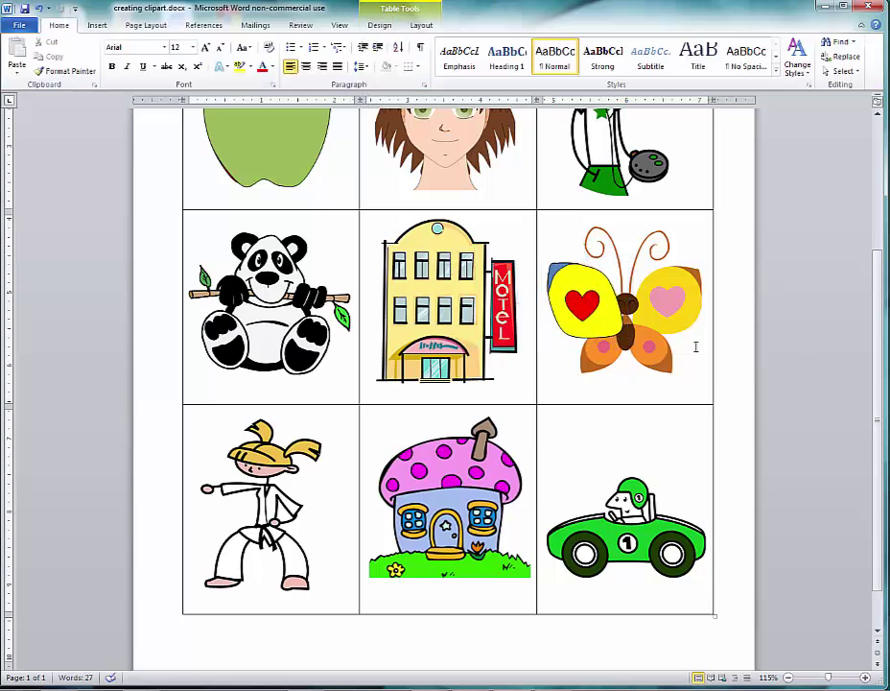
Ungroup the butterfly clipart into its separate parts.
click(570, 280)
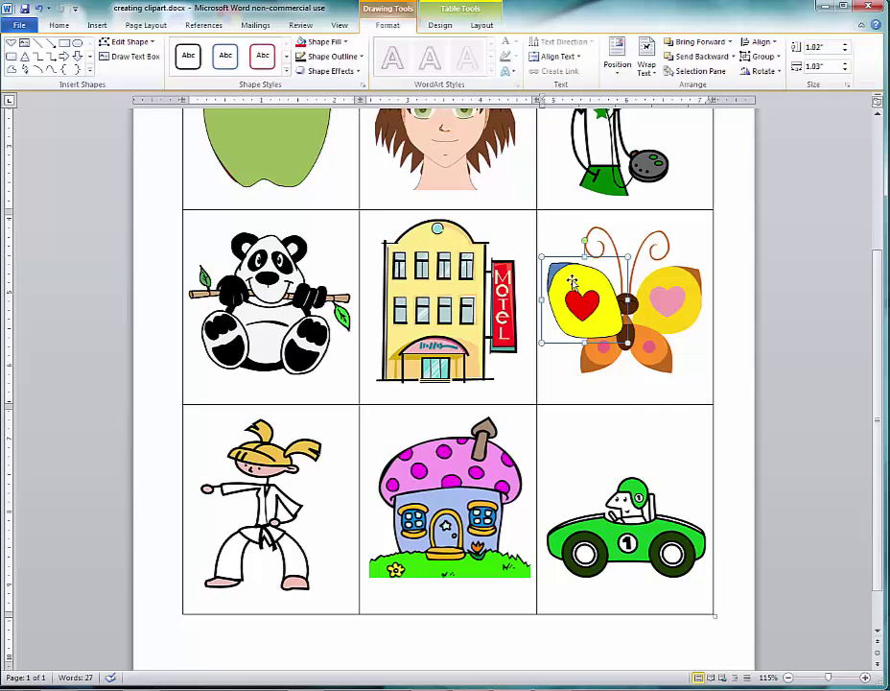
right_click(572, 281)
mouse_move(683, 353)
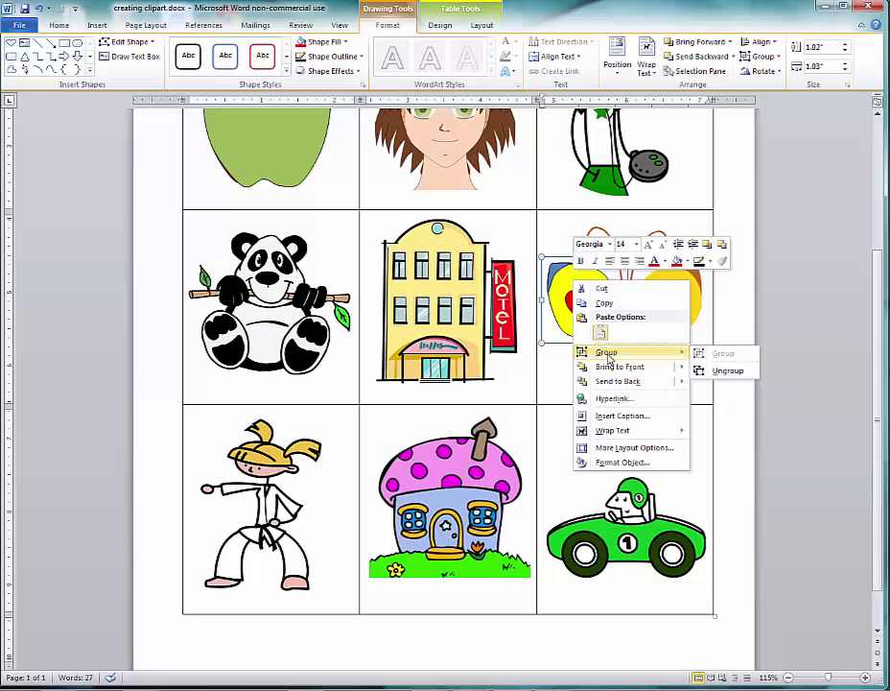
click(737, 371)
click(590, 277)
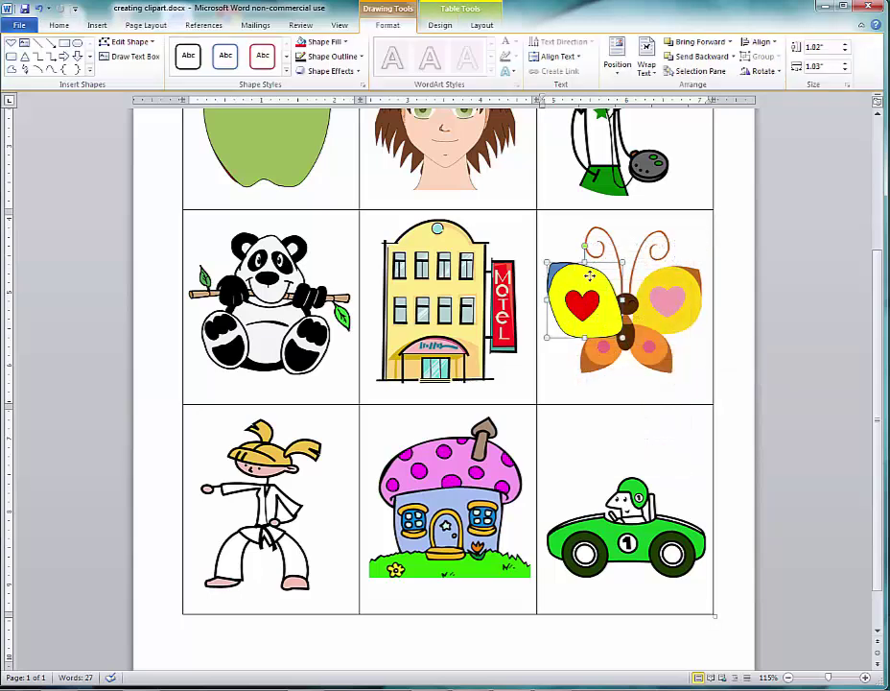
right_click(591, 280)
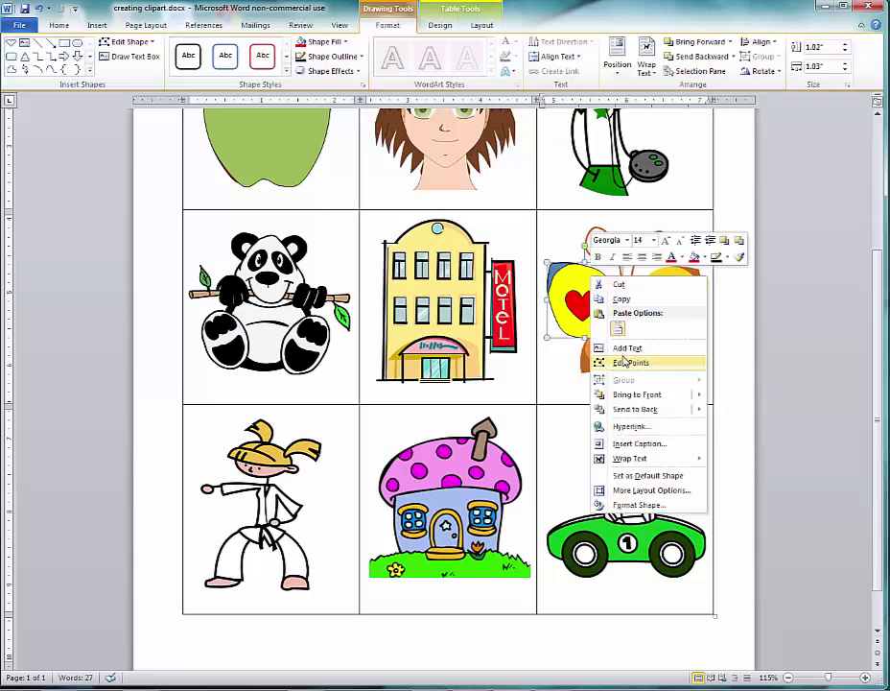
click(573, 278)
Select the left-wing shapes together and group them into one object.
click(573, 279)
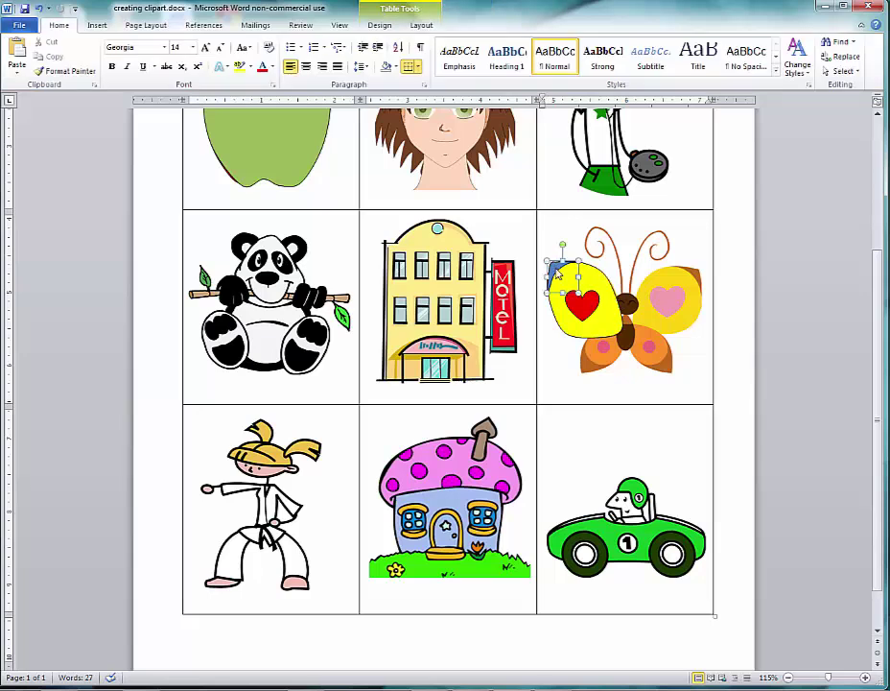
shift+click(595, 309)
right_click(582, 307)
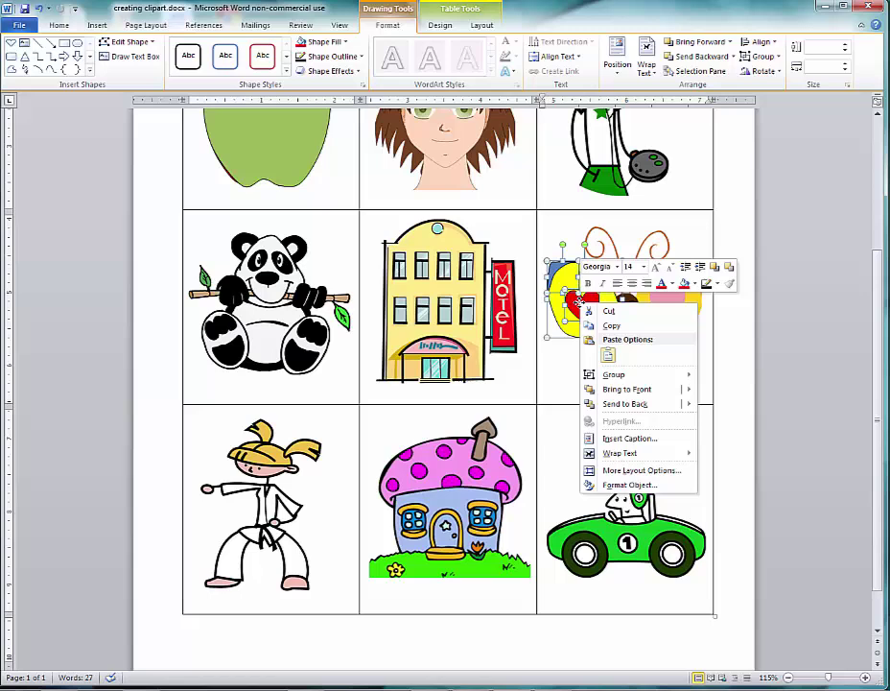
mouse_move(614, 374)
click(725, 374)
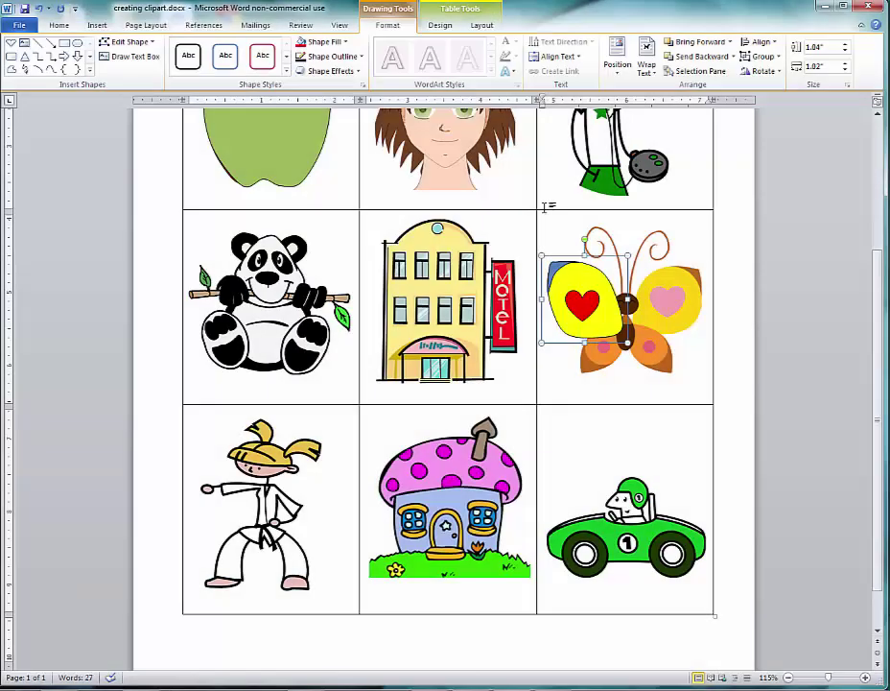
Paste a copy of the heart wing and place it over the butterfly's right wing.
click(555, 233)
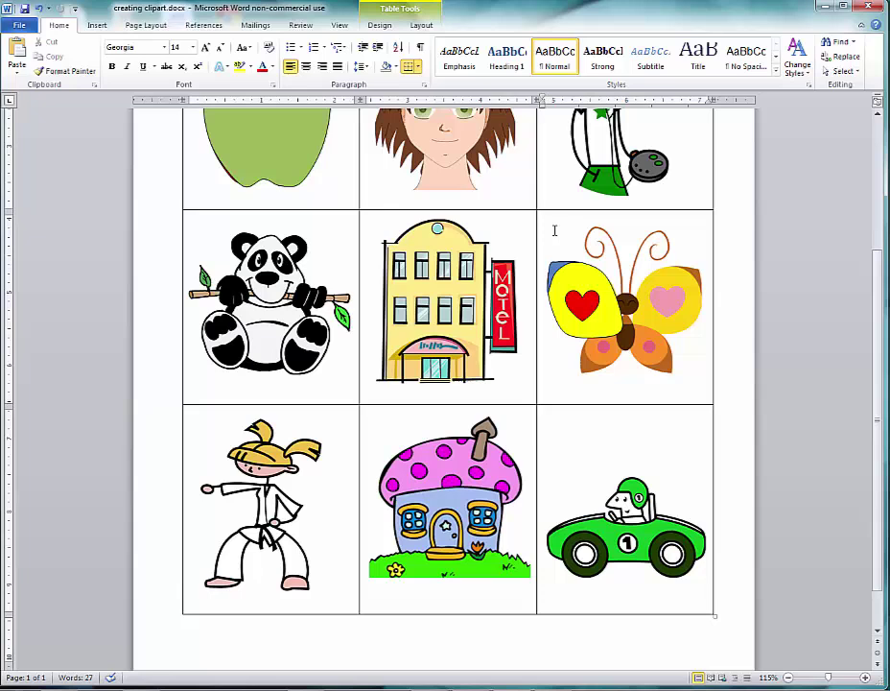
key(ctrl+v)
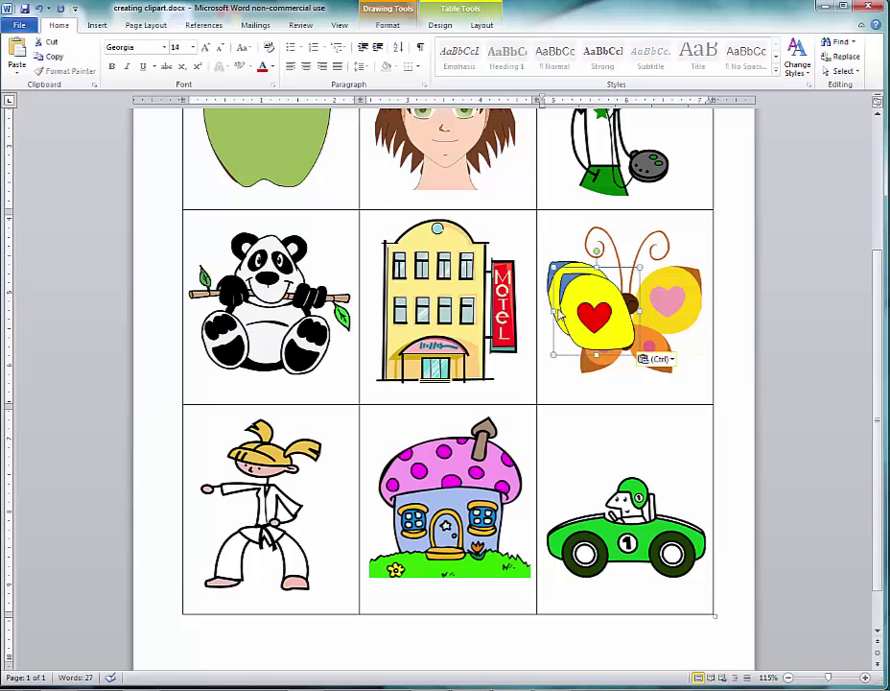
drag(591, 309, 681, 302)
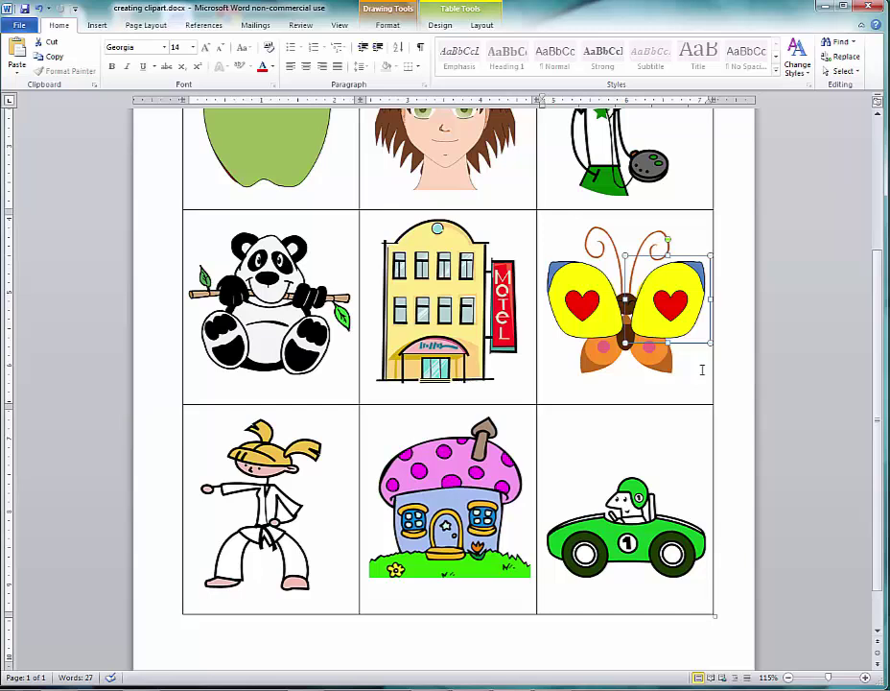
click(701, 369)
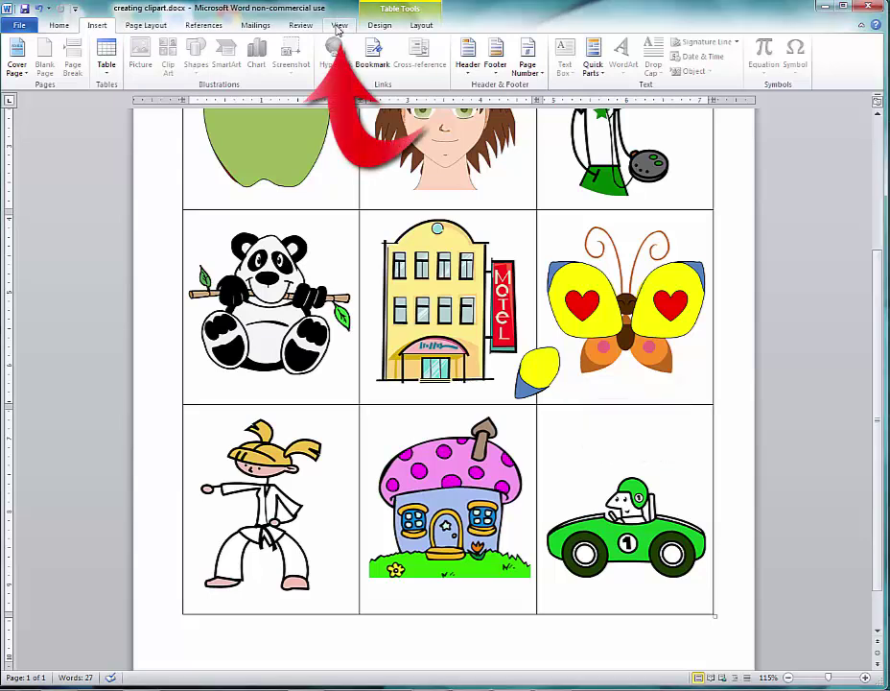
Set the page zoom to 200% from the View tab.
click(338, 26)
click(256, 56)
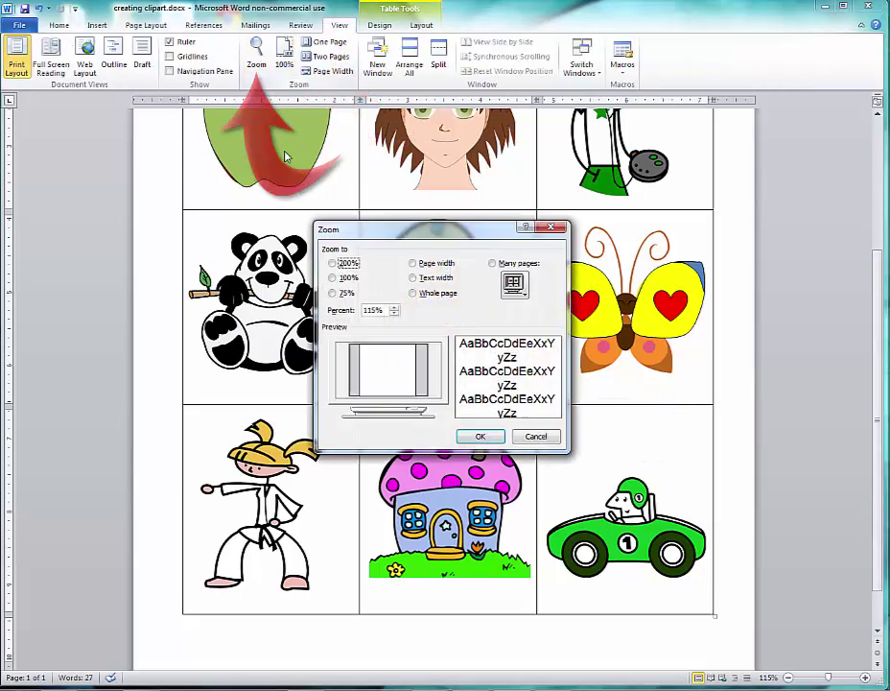
click(333, 263)
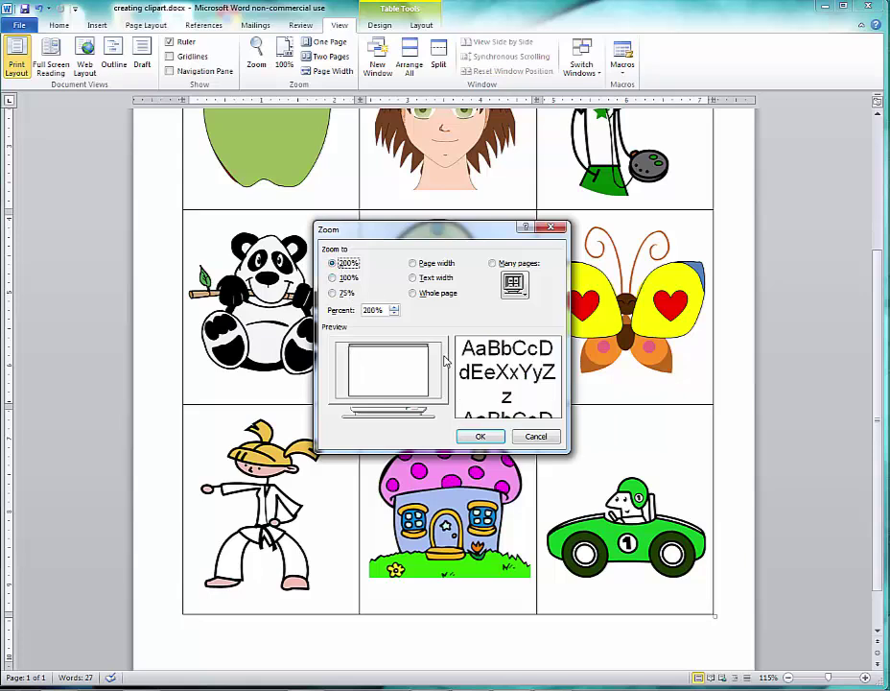
click(481, 437)
Nudge the small wing beside the Motel sign slightly left and straighten its rotation.
scroll(584, 427, down, 10)
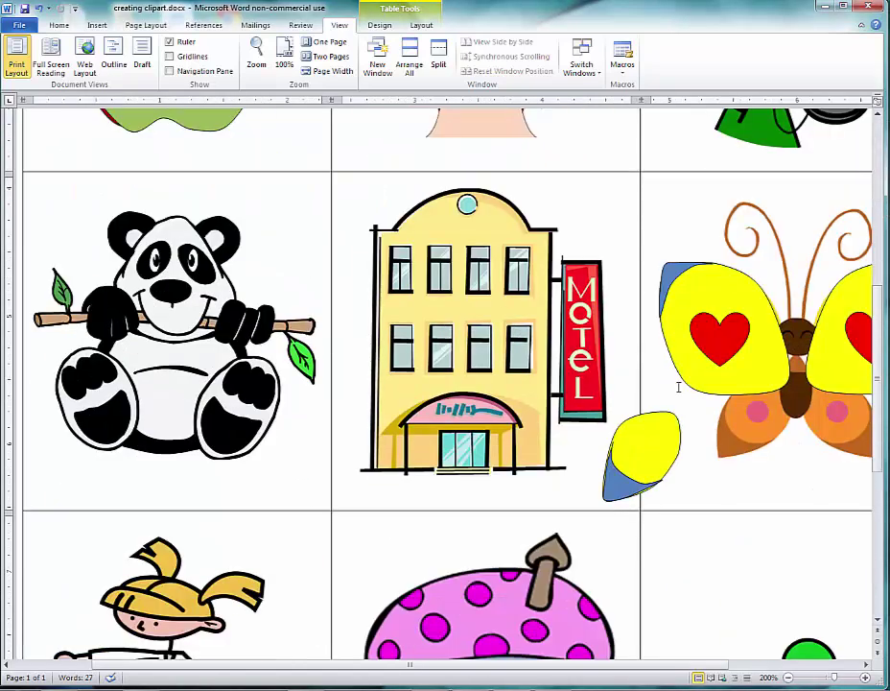
click(618, 493)
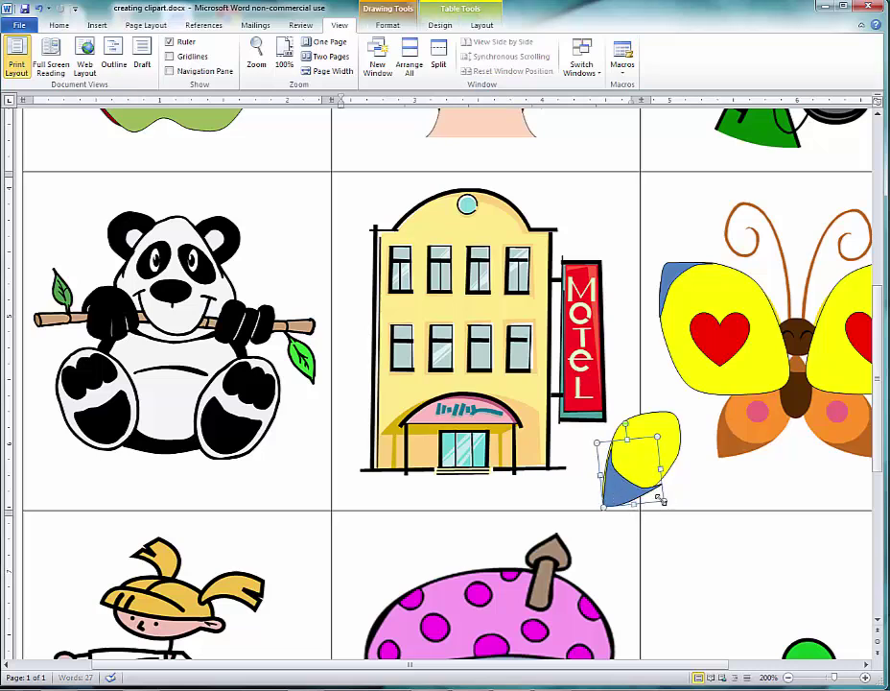
drag(618, 488, 610, 476)
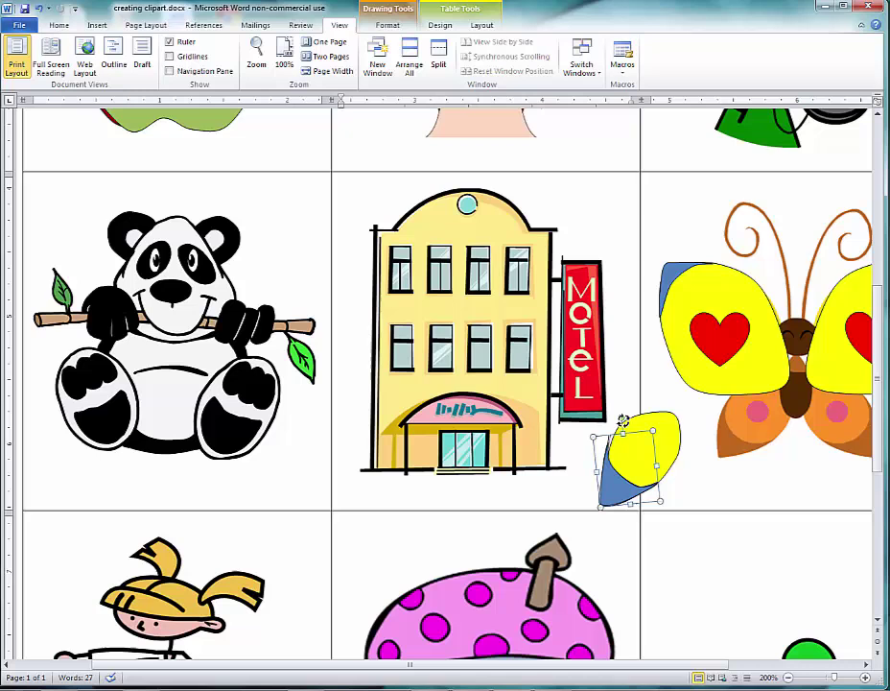
drag(609, 477, 627, 491)
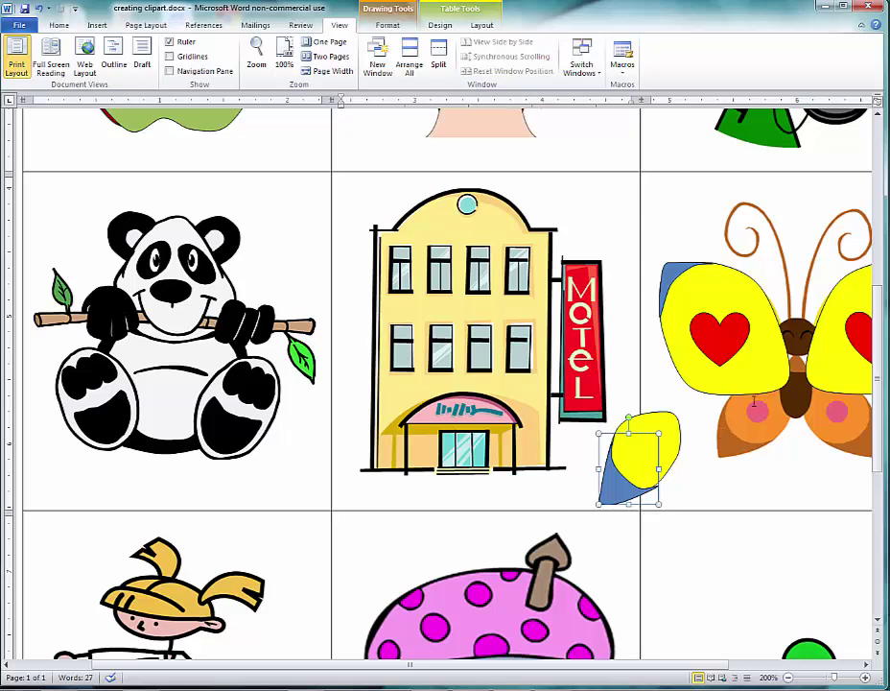
Draw a small red circle with a 1/4 pt outline on the small yellow wing.
click(98, 26)
click(195, 55)
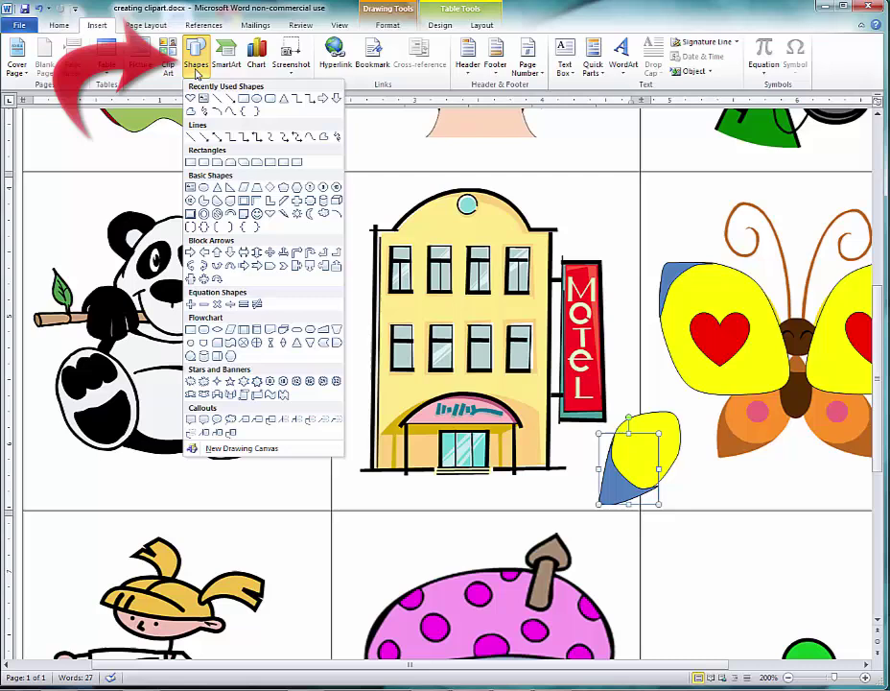
click(256, 100)
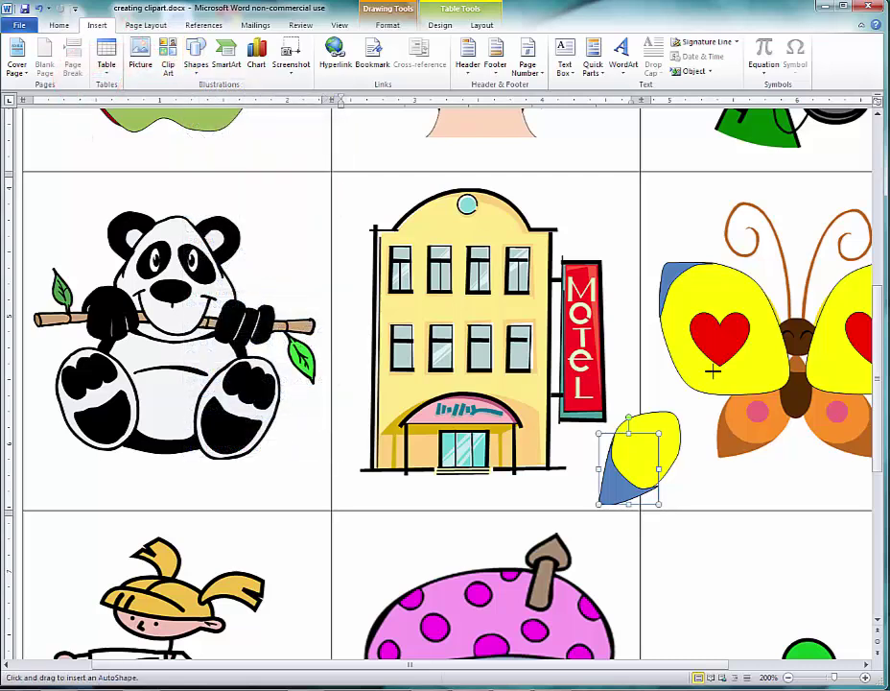
mouse_move(747, 398)
mouse_down()
mouse_move(773, 425)
mouse_move(675, 433)
mouse_move(642, 448)
mouse_up()
click(331, 56)
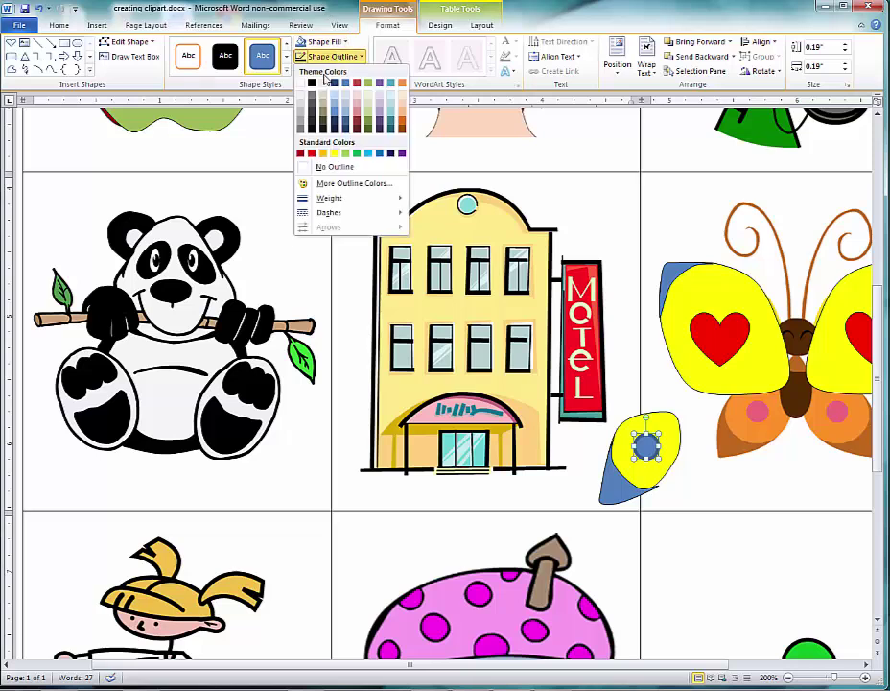
click(331, 56)
click(332, 56)
mouse_move(338, 200)
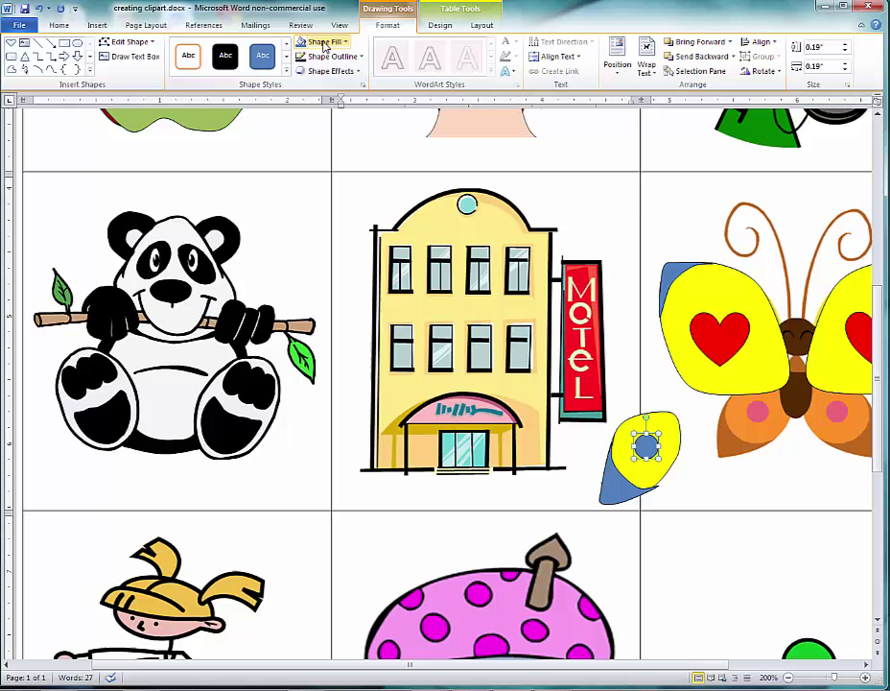
click(323, 42)
click(311, 138)
click(743, 514)
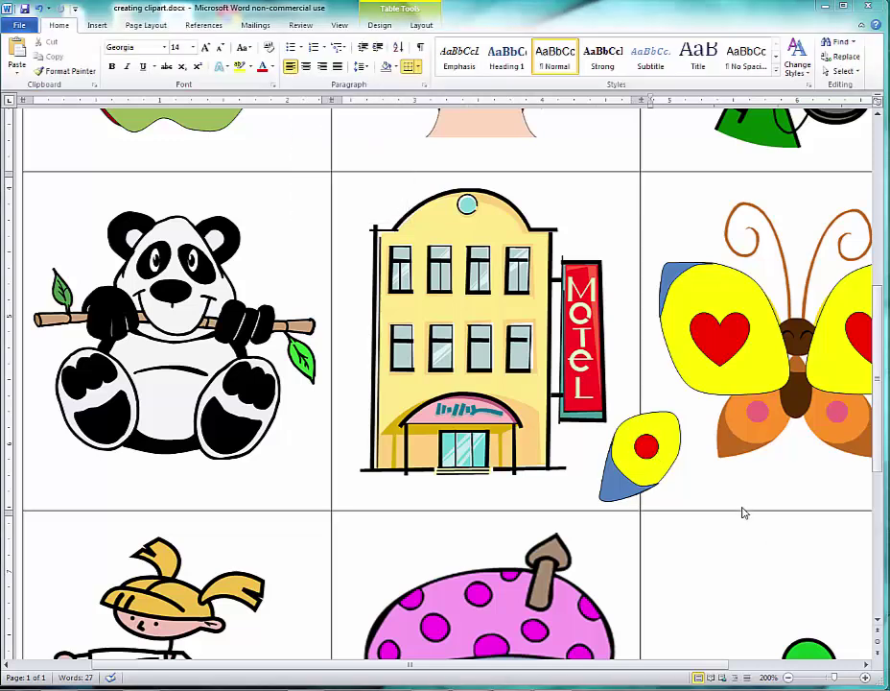
Group the red spot with the small yellow wing.
click(649, 447)
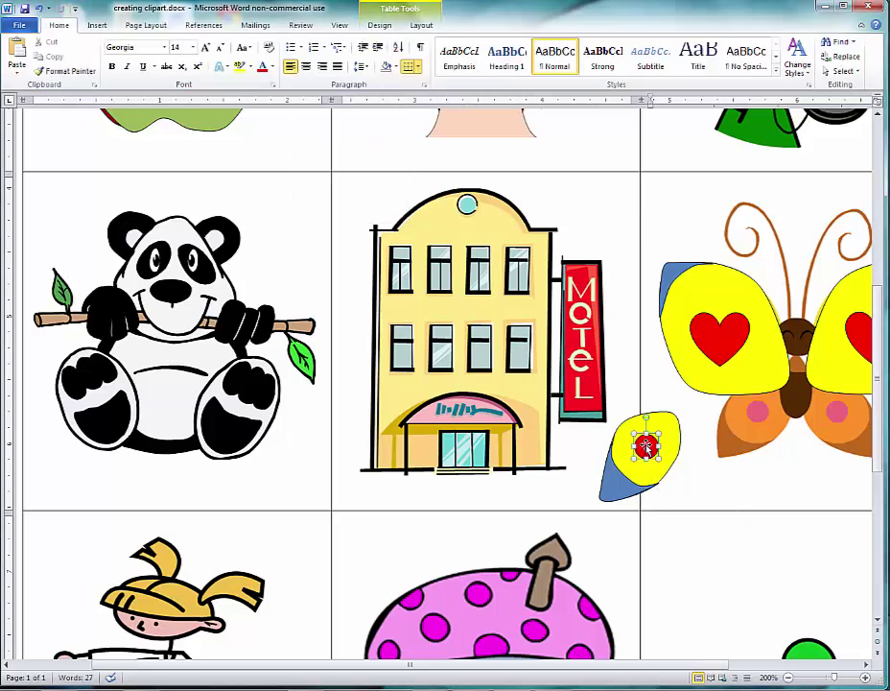
click(670, 423)
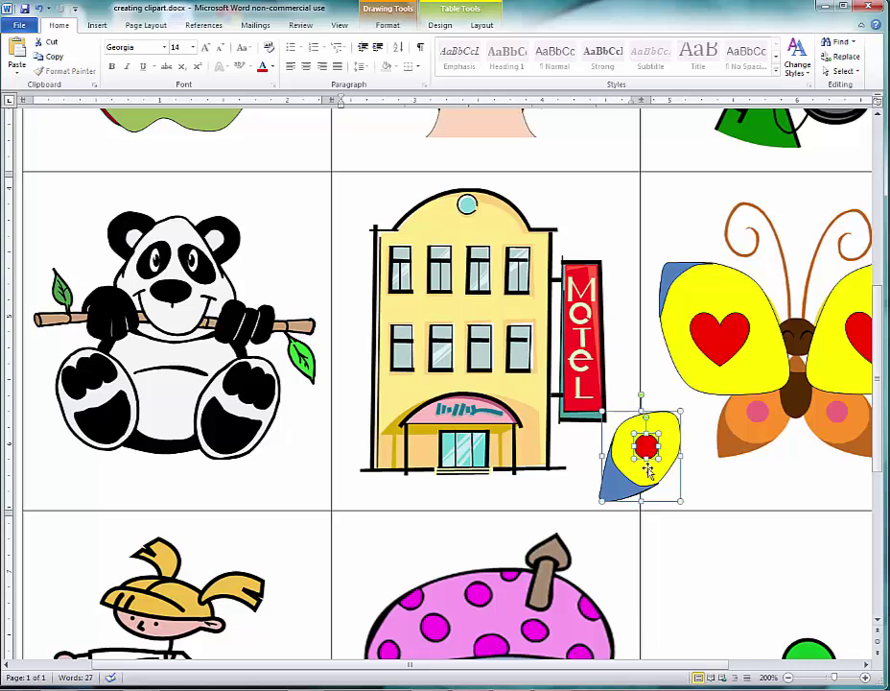
right_click(629, 466)
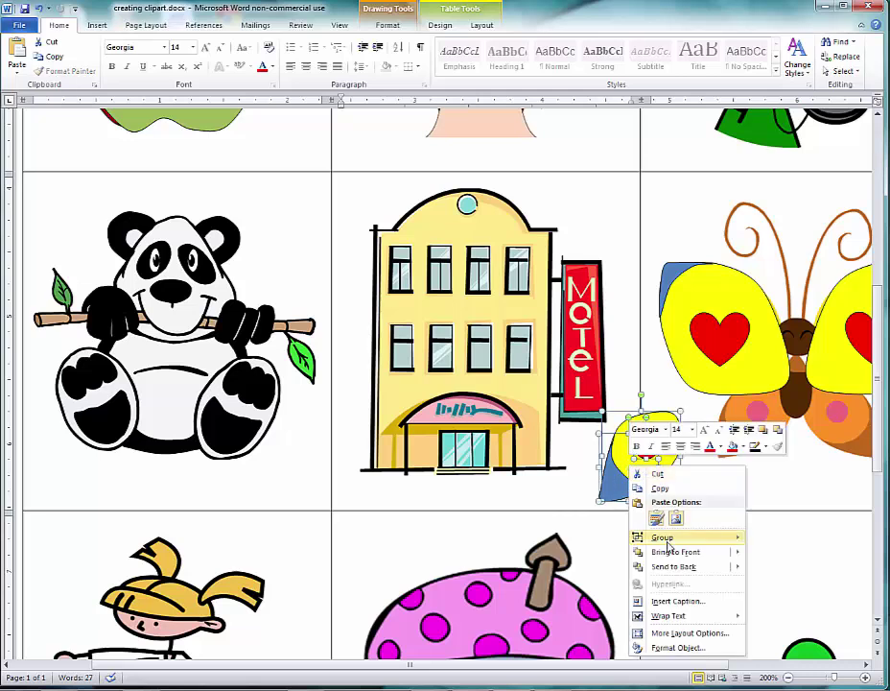
mouse_move(719, 539)
click(782, 541)
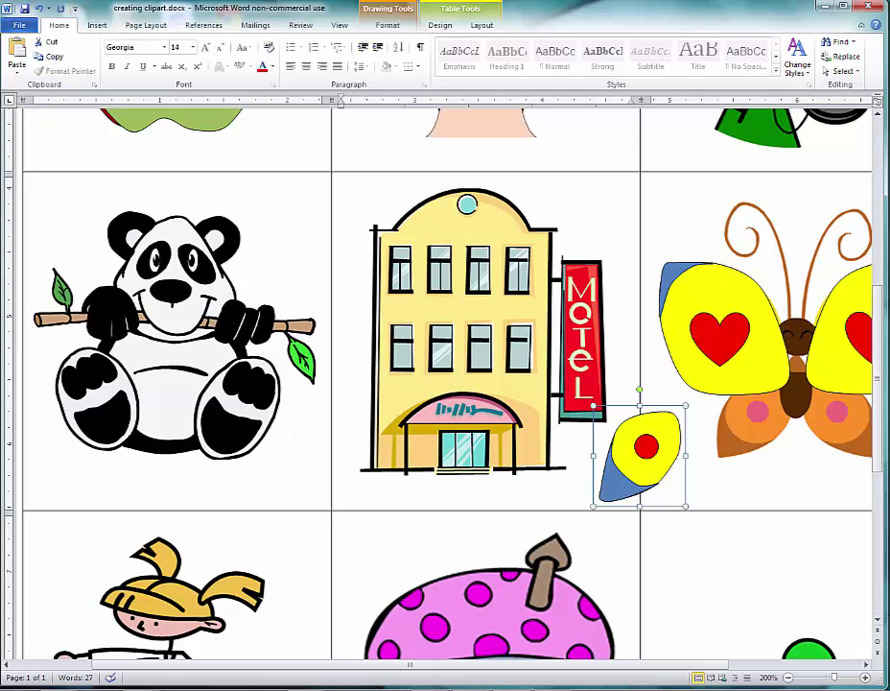
click(775, 496)
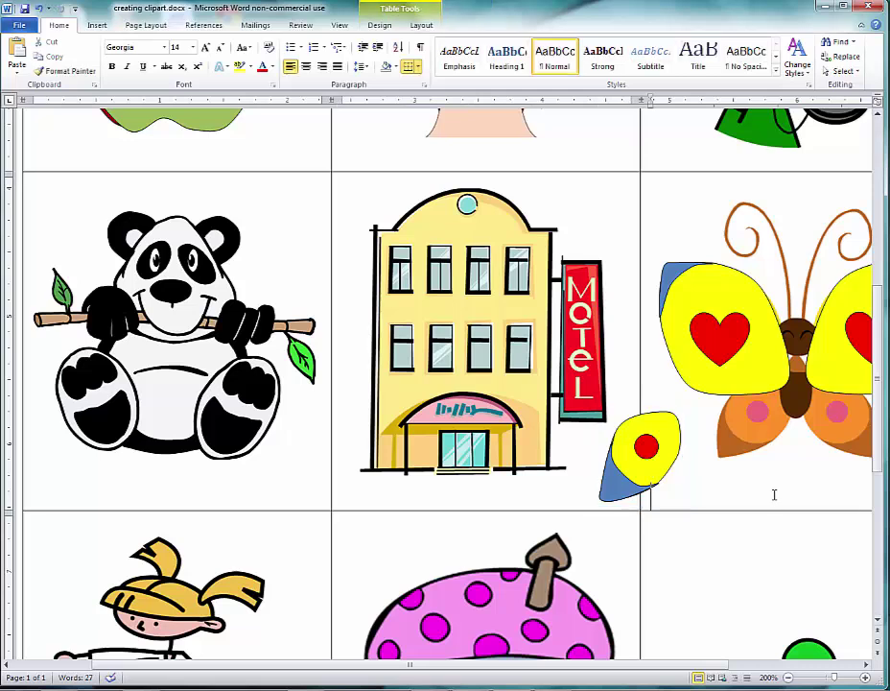
Paste a copy of the spotted wing and place it at the butterfly's lower right.
key(ctrl+v)
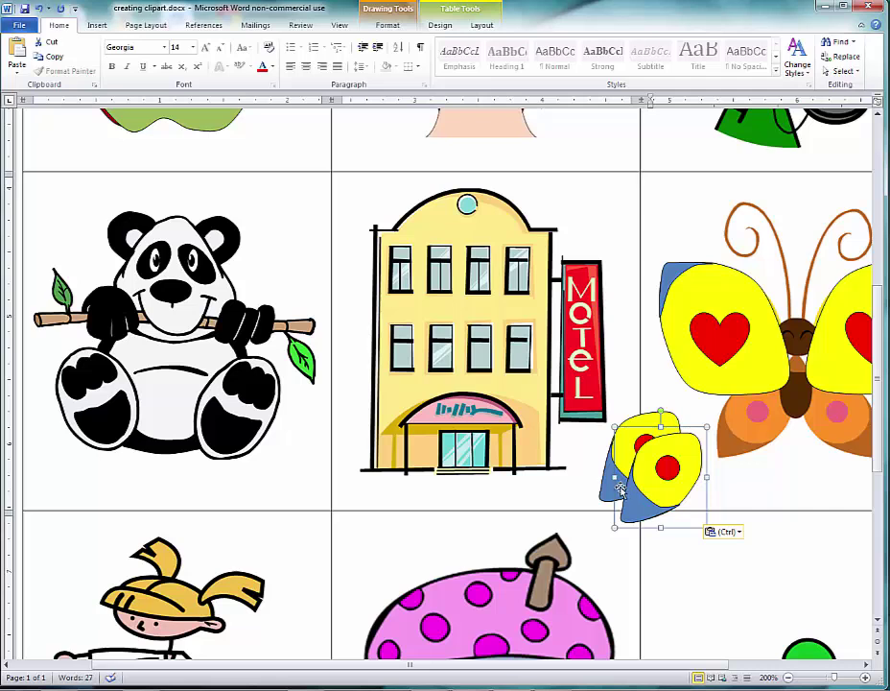
drag(614, 475, 679, 434)
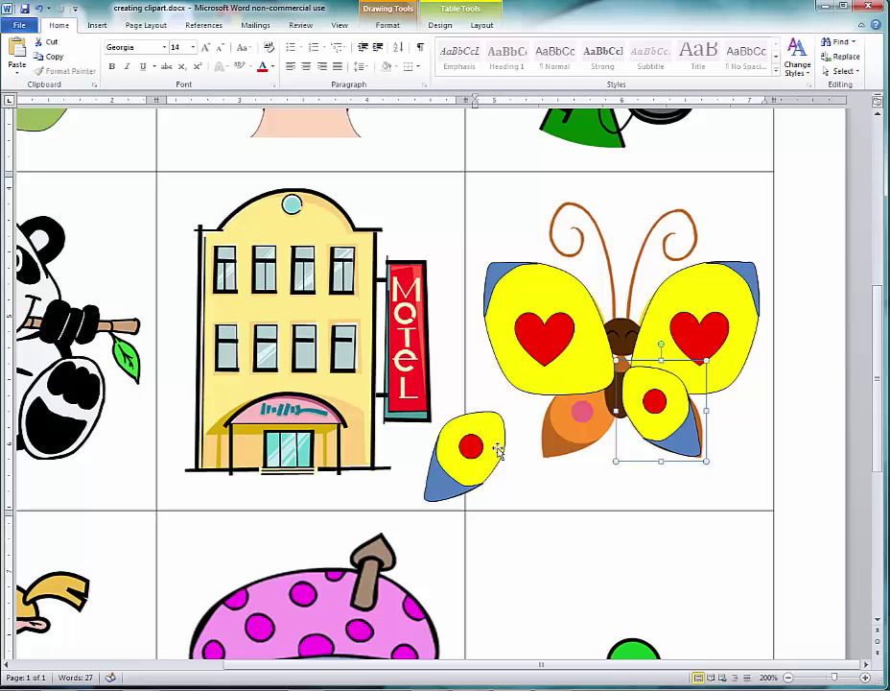
drag(504, 444, 615, 403)
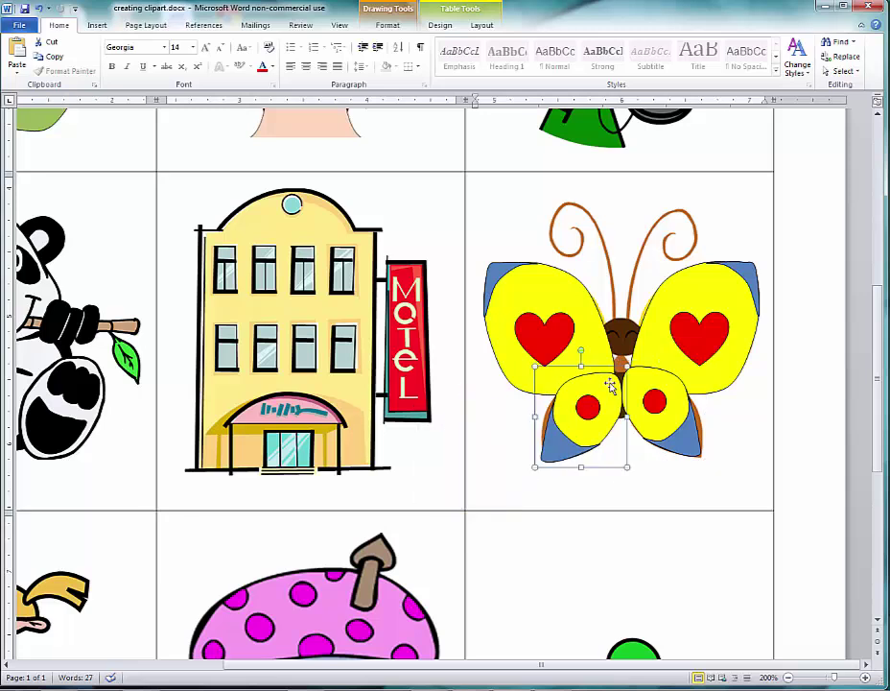
click(636, 486)
Send the lower right wing to the back, behind the upper right wing.
click(590, 394)
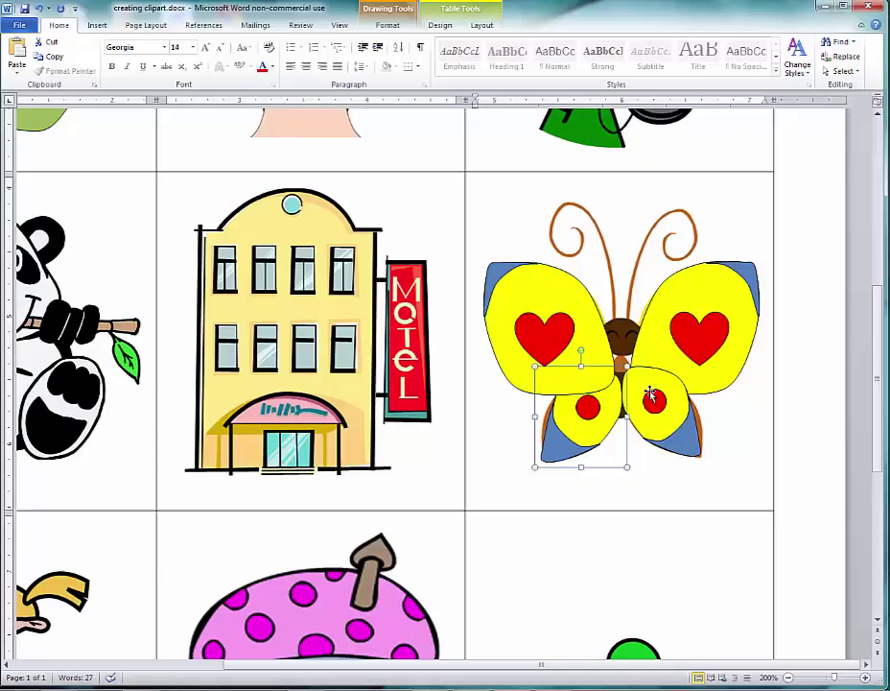
click(651, 385)
right_click(650, 387)
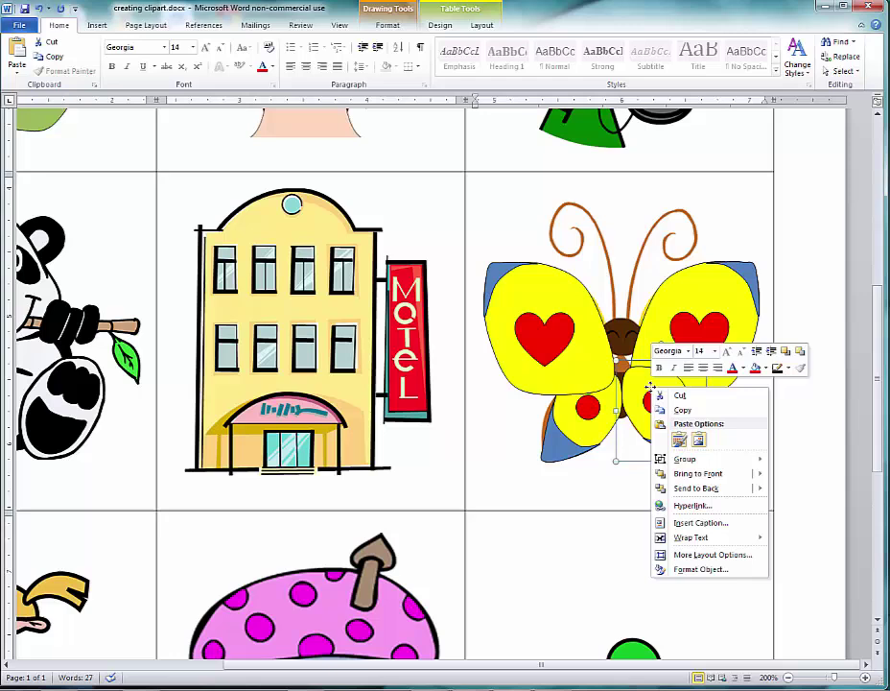
mouse_move(688, 488)
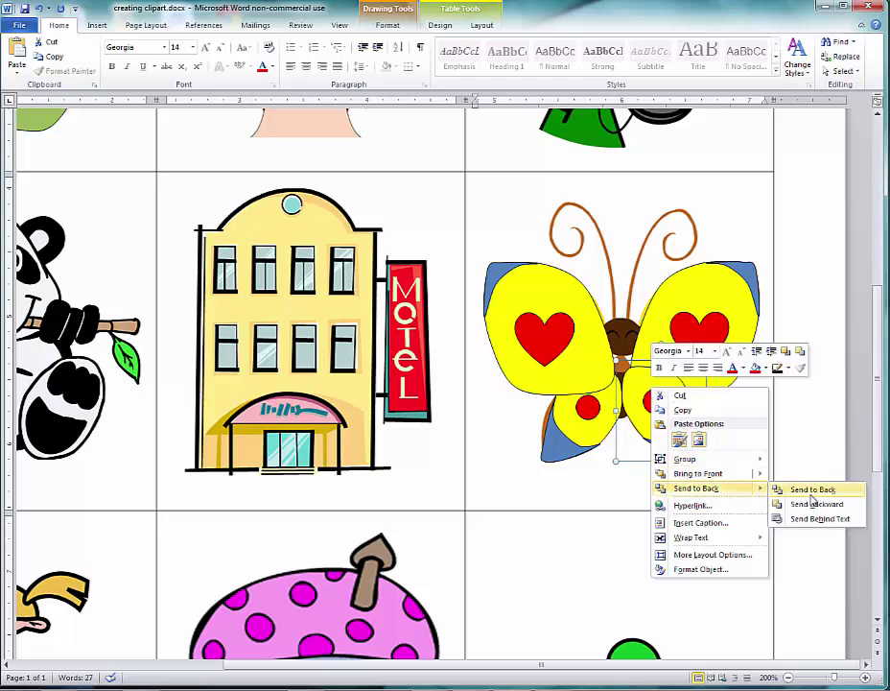
click(796, 488)
click(97, 25)
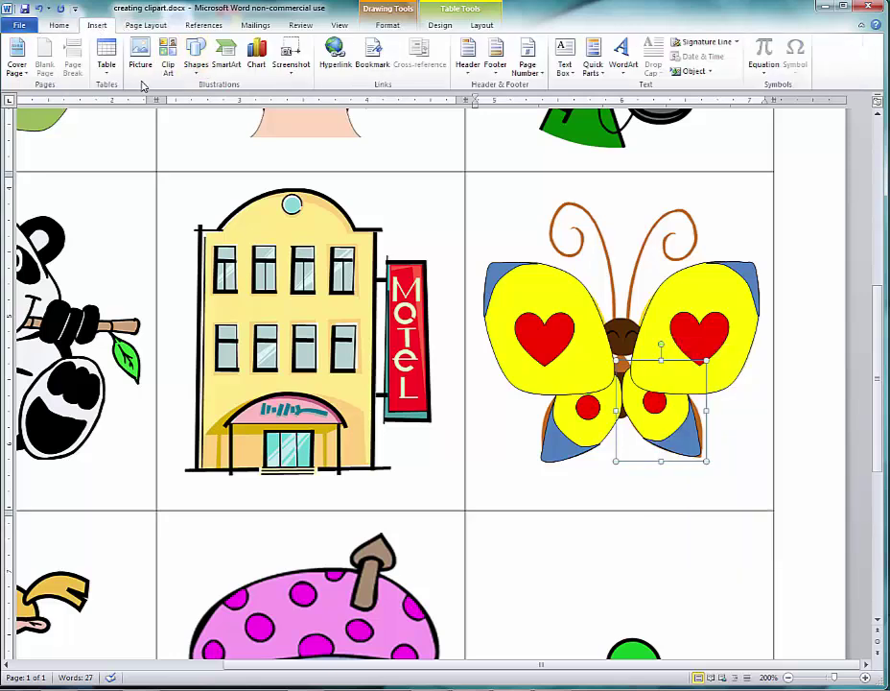
Draw an oval body down the butterfly's middle, filled orange via More Fill Colors.
click(195, 55)
click(223, 166)
drag(609, 364, 615, 418)
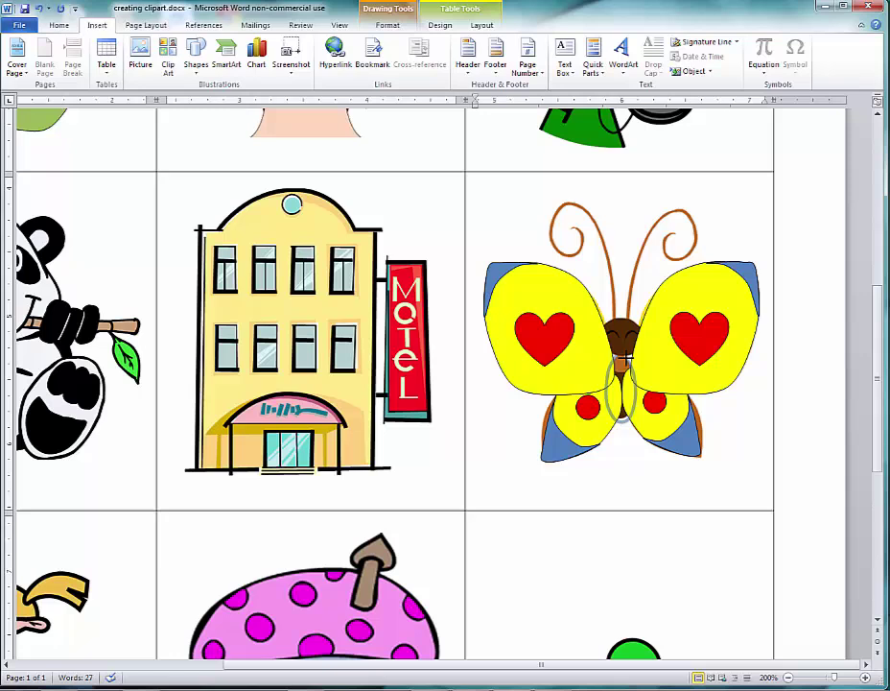
drag(634, 418, 637, 422)
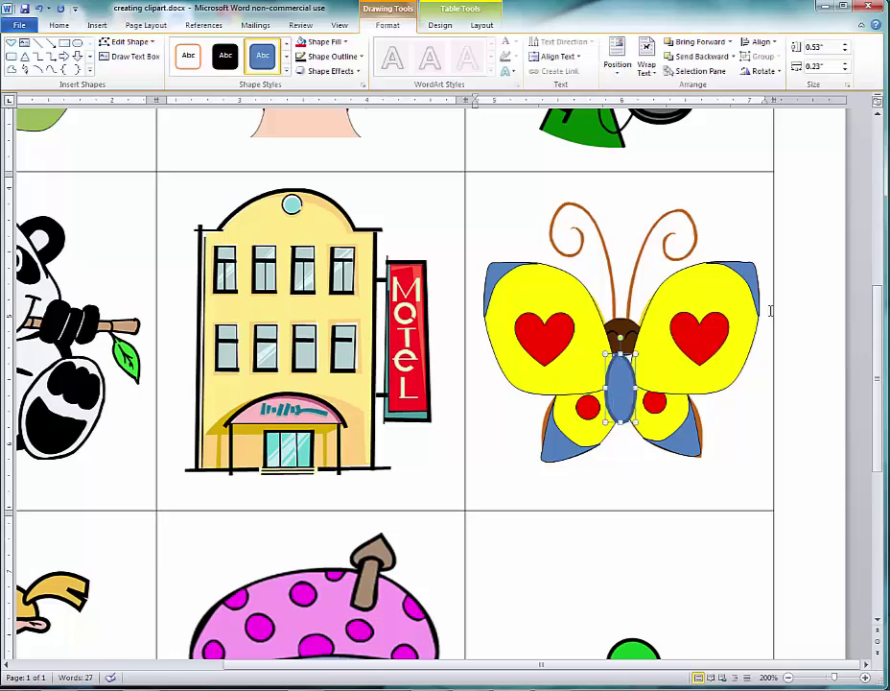
click(324, 43)
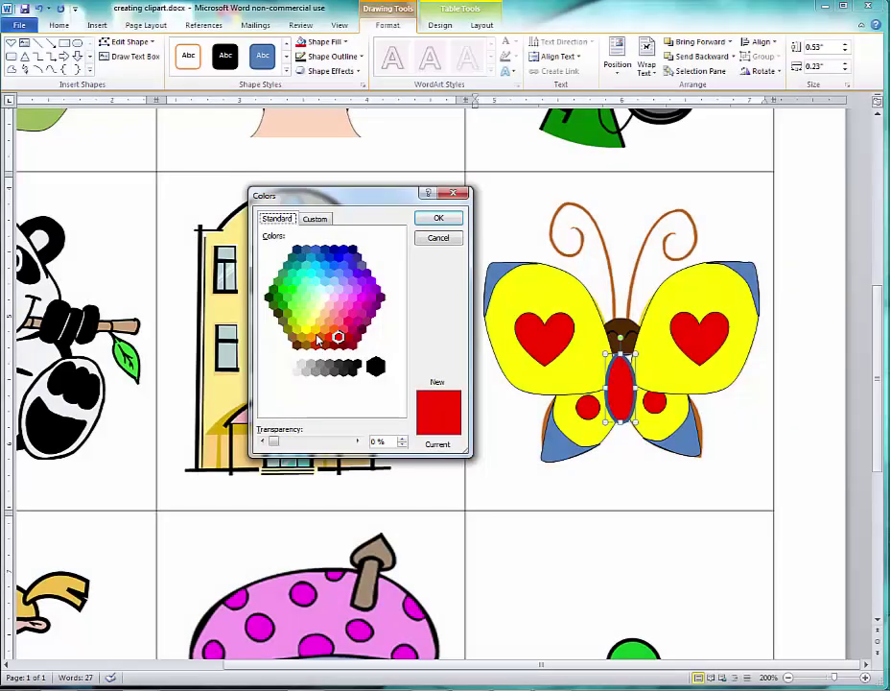
click(320, 338)
click(438, 218)
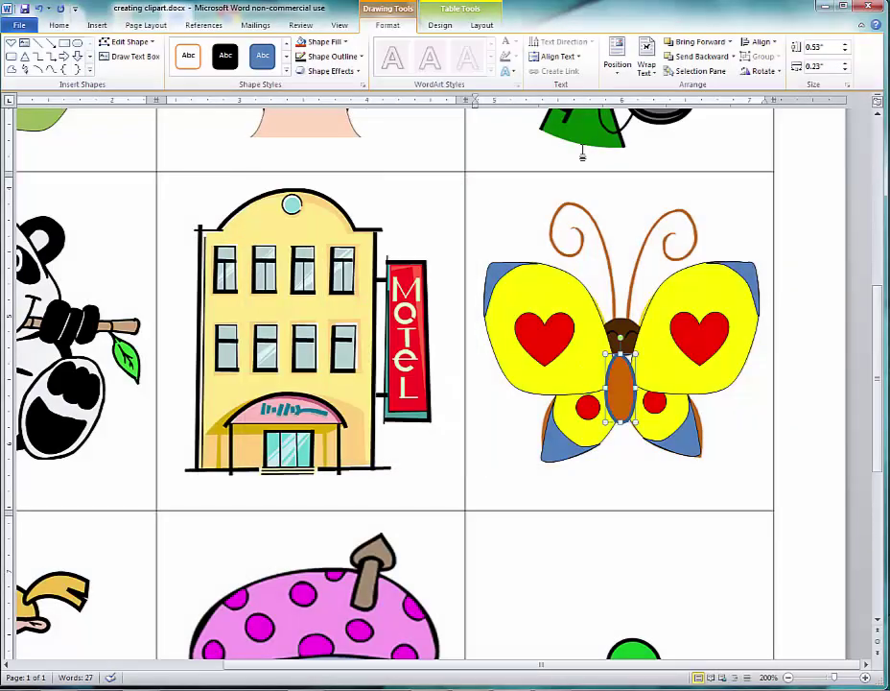
Give the body a black 1/4 pt outline.
click(314, 60)
click(311, 82)
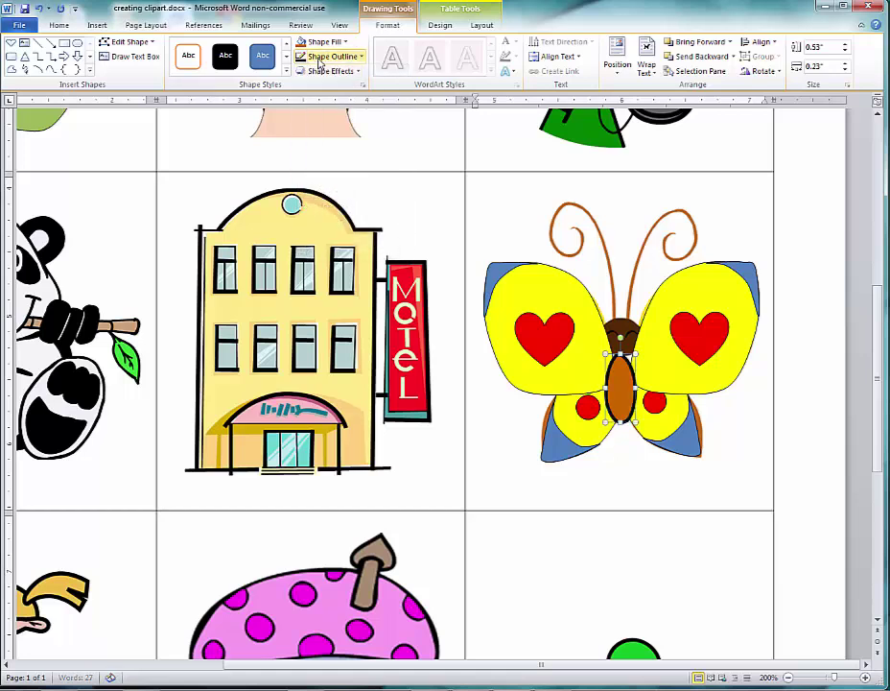
click(319, 57)
mouse_move(341, 222)
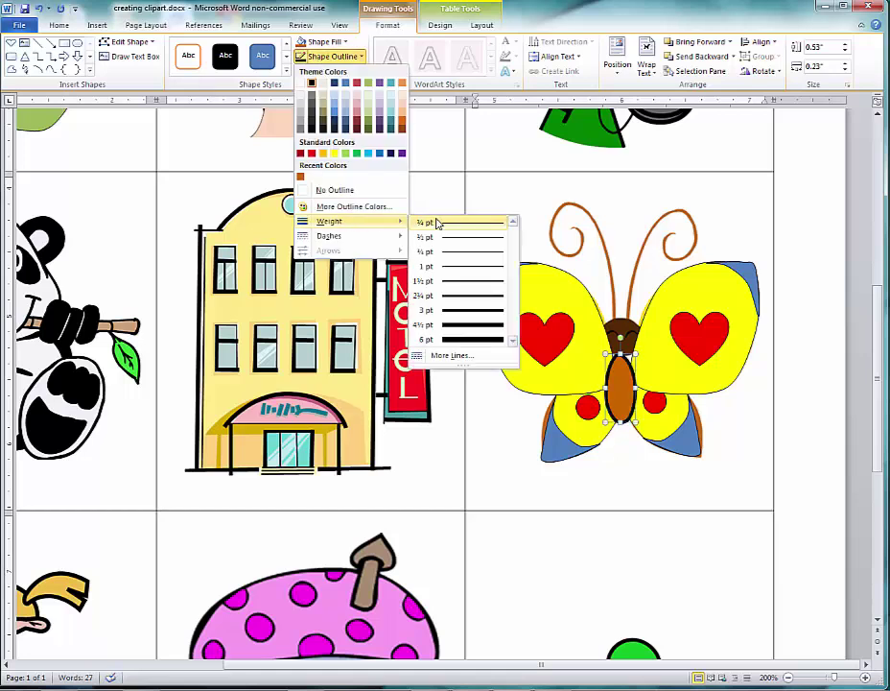
click(441, 222)
click(611, 456)
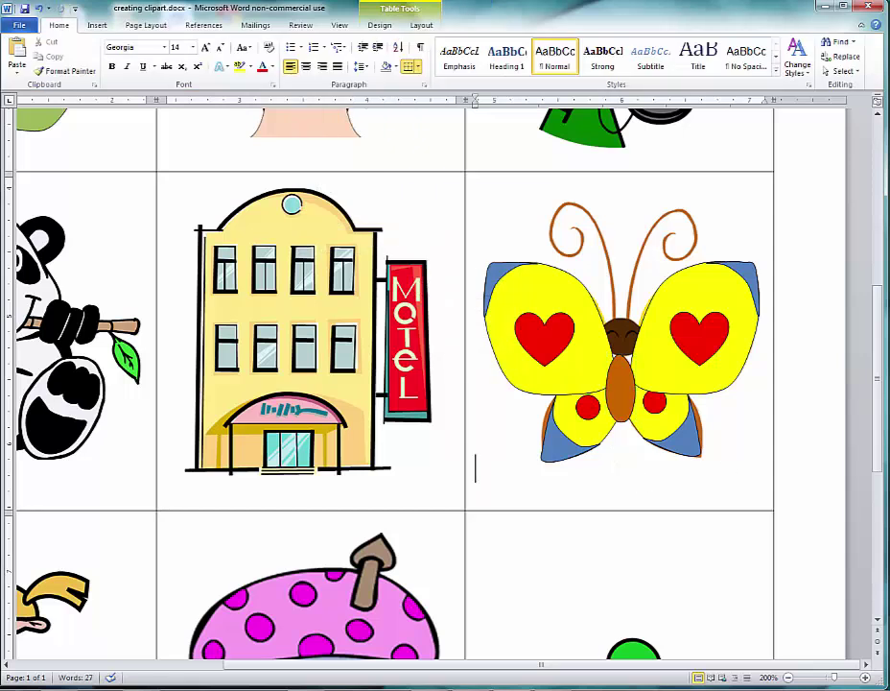
Draw a brown oval head above the butterfly's body.
click(97, 25)
click(196, 53)
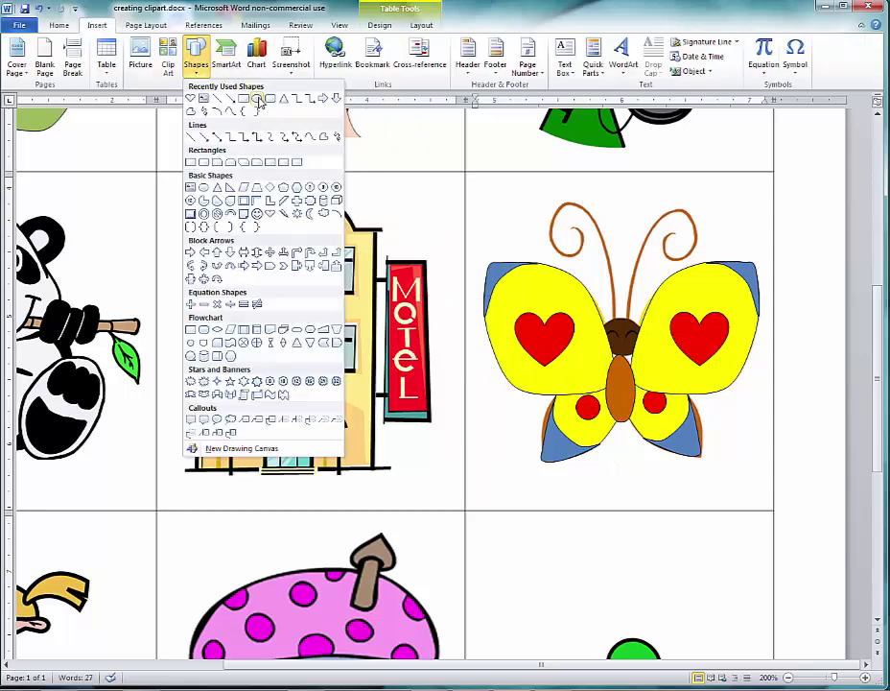
click(257, 98)
drag(598, 316, 643, 360)
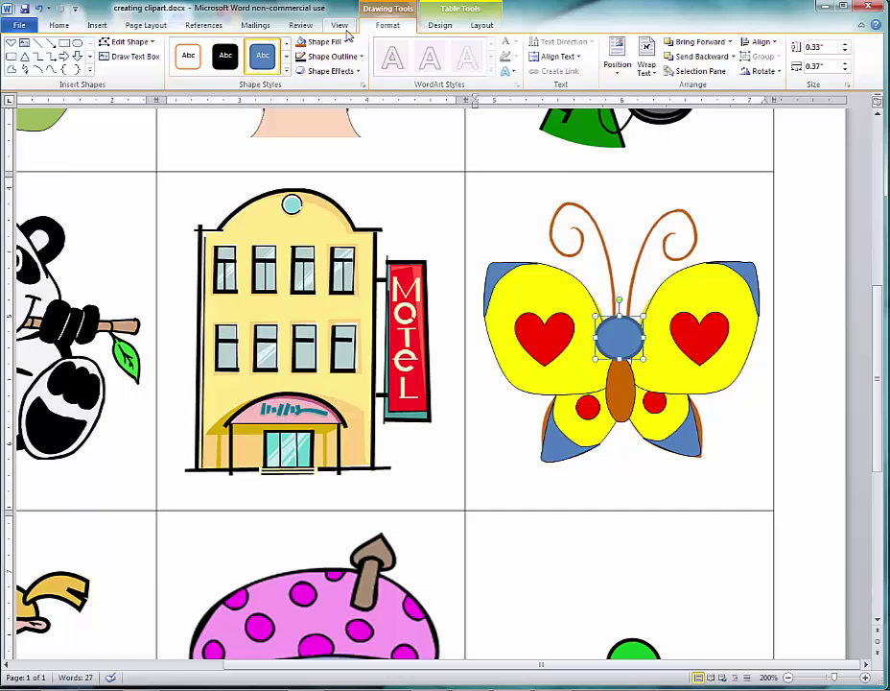
click(345, 42)
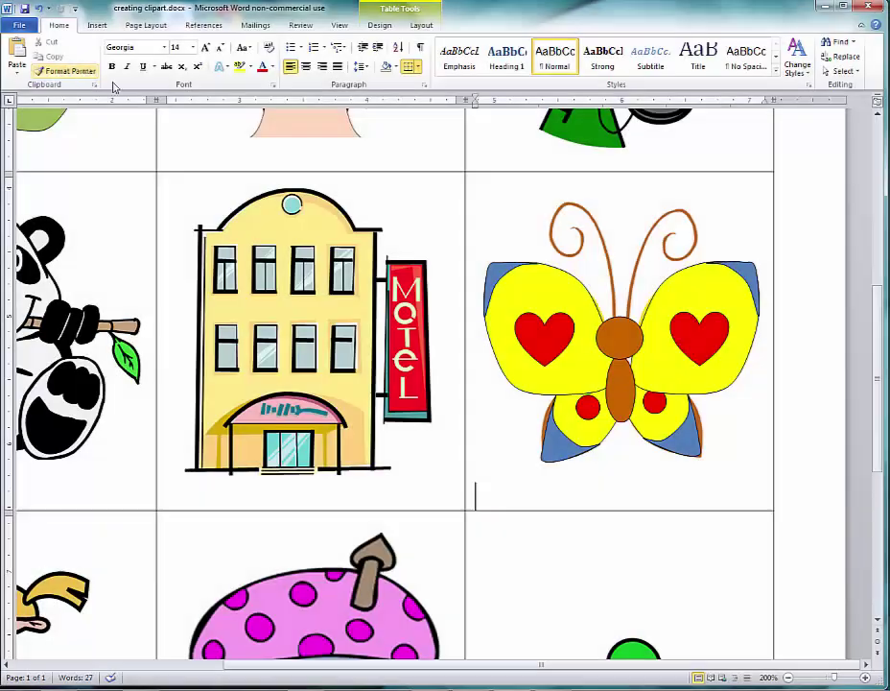
click(635, 332)
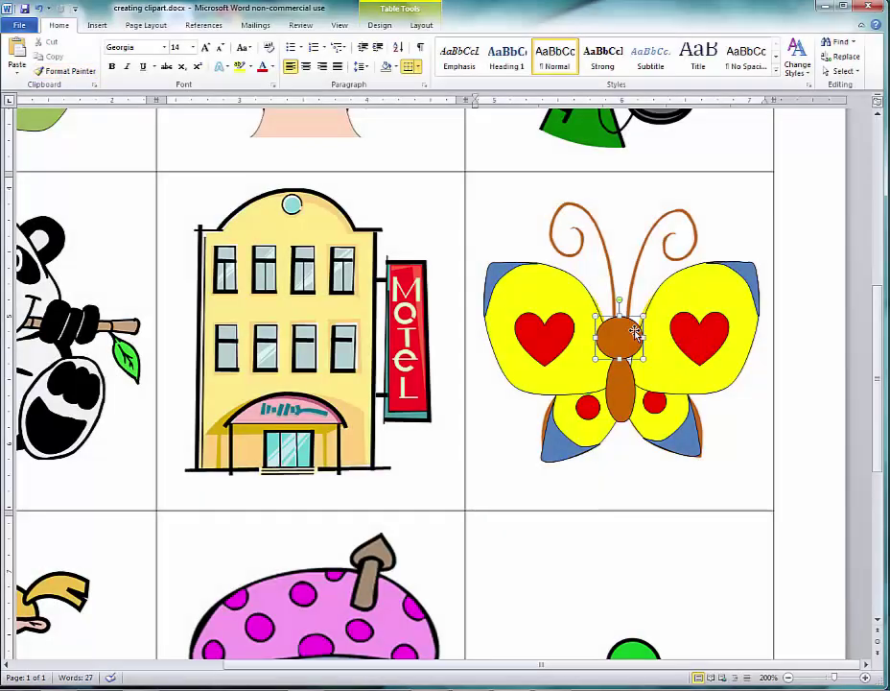
Place a tiny moon shape on the head as an eye.
click(96, 25)
click(196, 56)
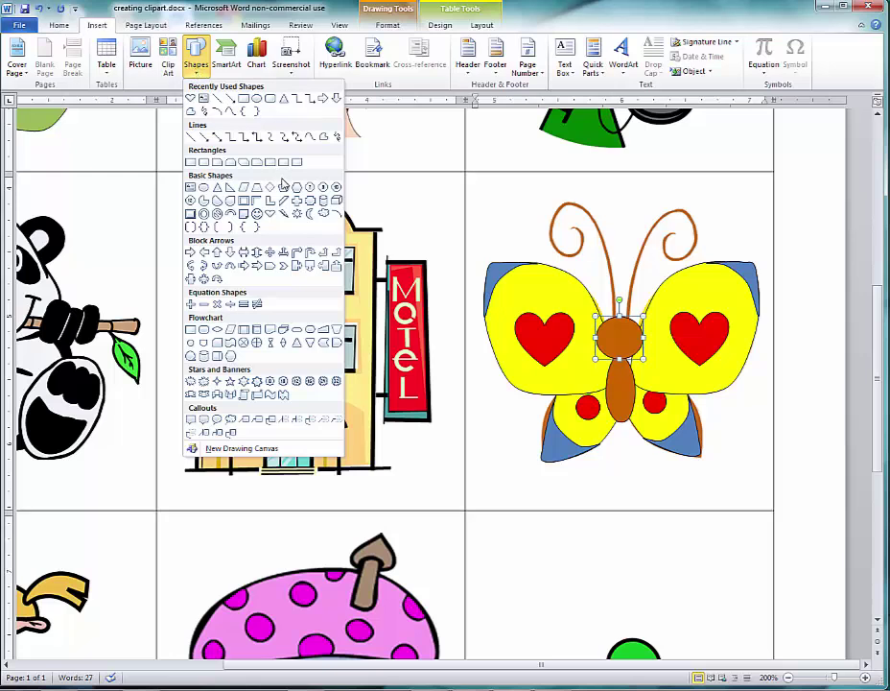
click(311, 220)
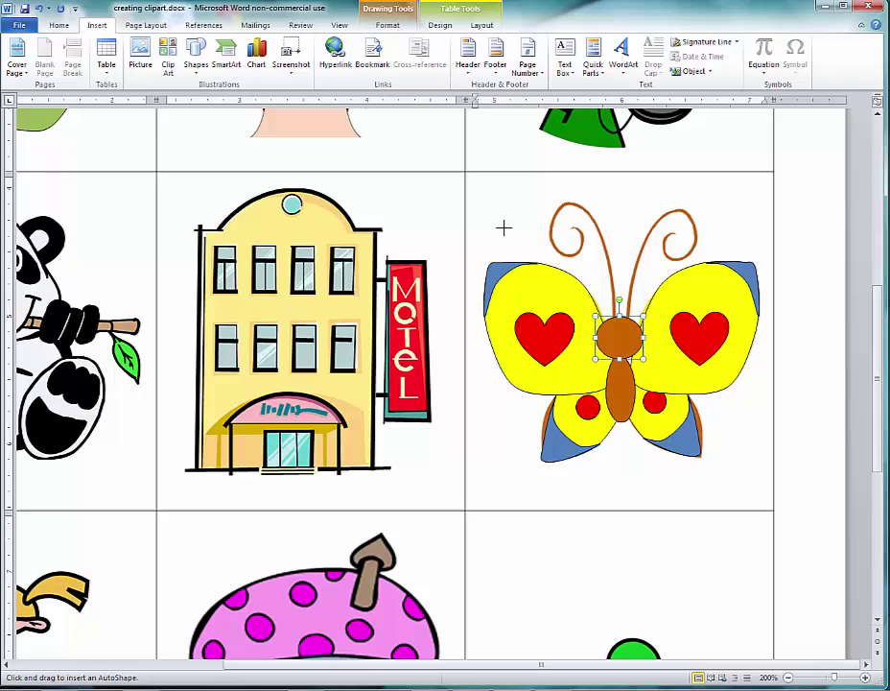
click(608, 332)
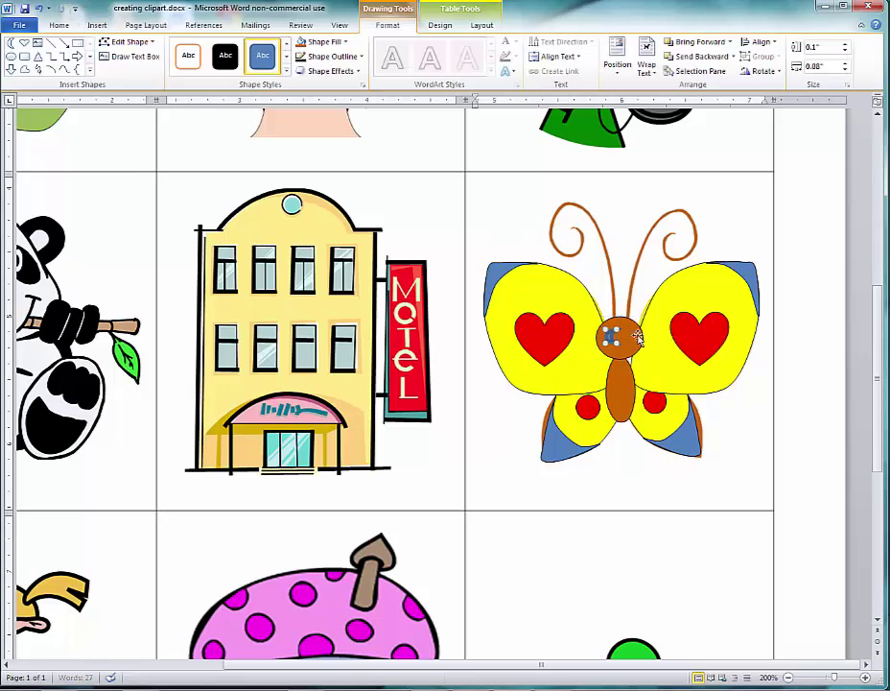
click(340, 25)
Zoom to 400% and bring the butterfly's head into view.
click(257, 53)
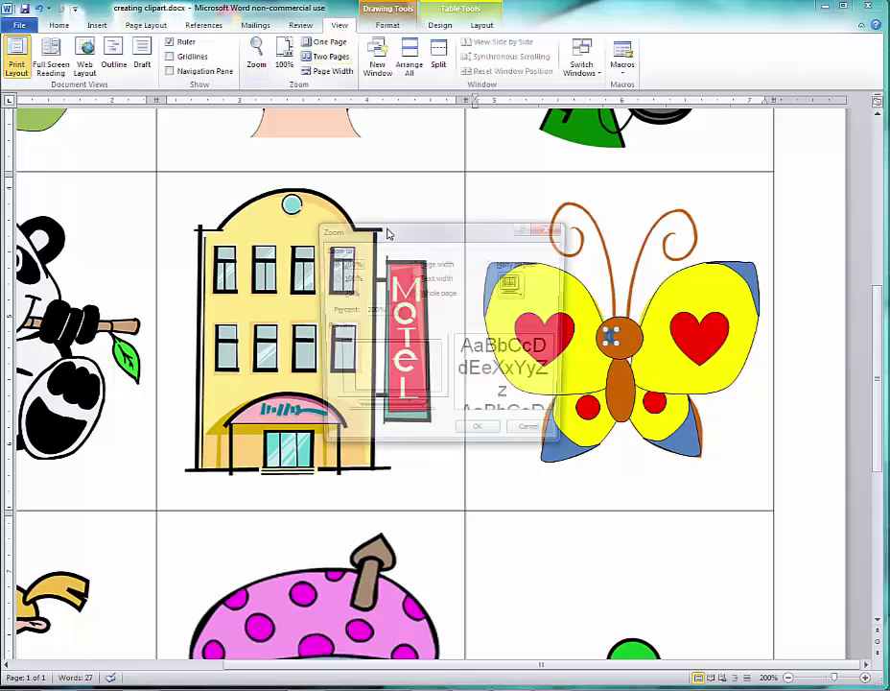
click(372, 310)
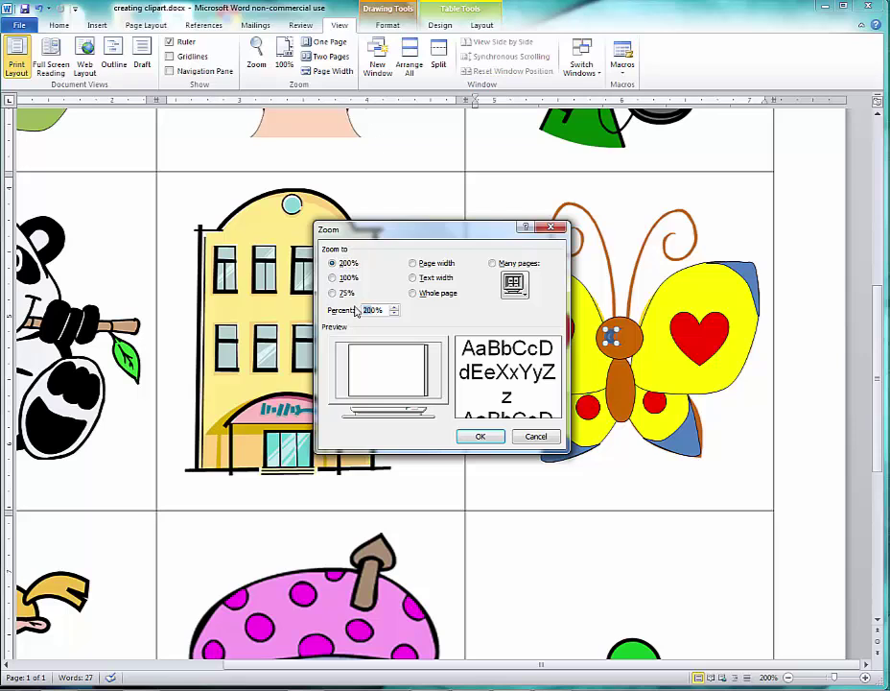
text(400)
key(Return)
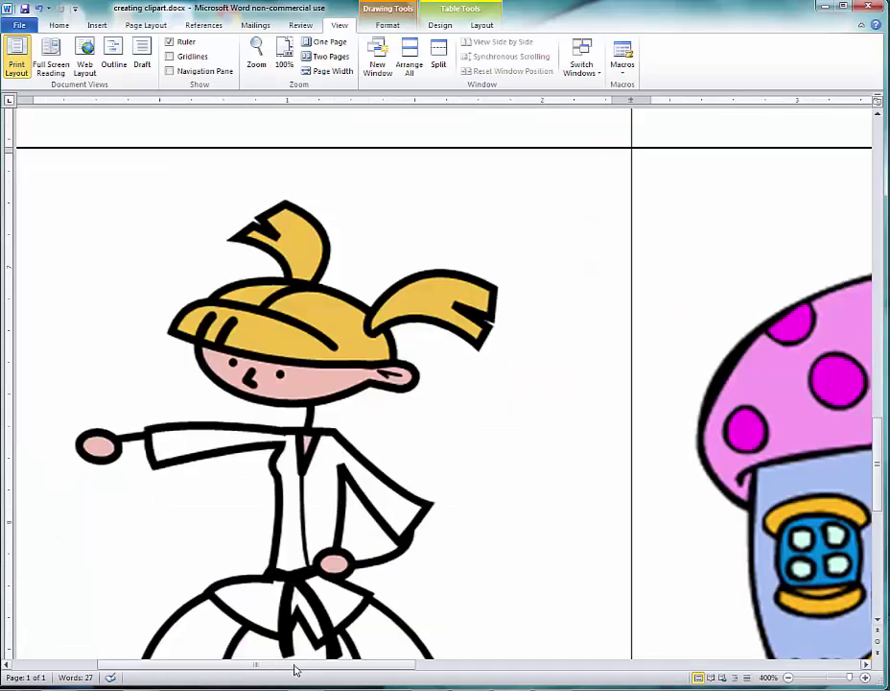
drag(295, 666, 697, 678)
scroll(583, 461, up, 10)
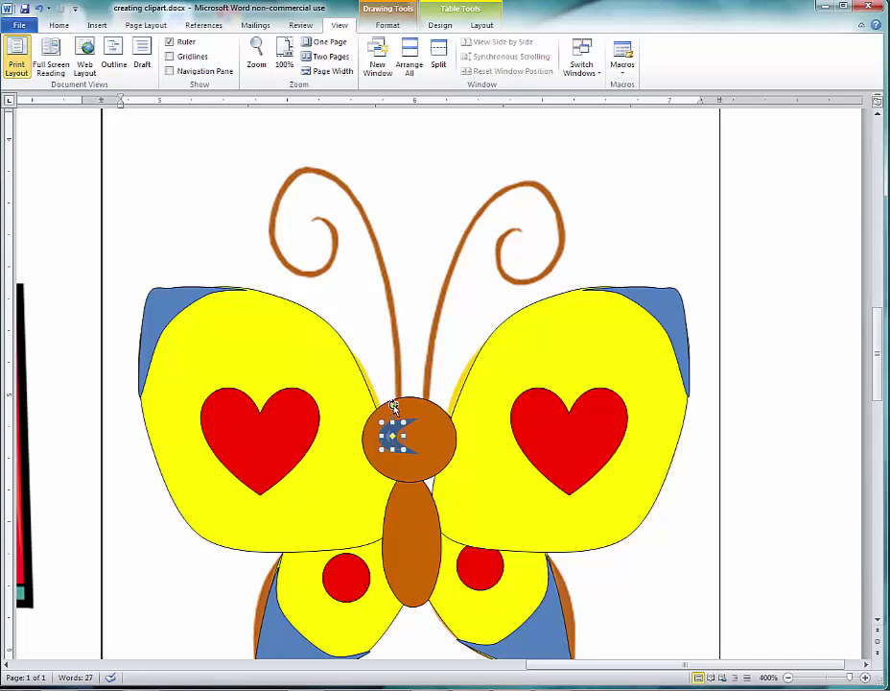
Remove the moon eye's outline and paste a copy as the second eye.
drag(394, 407, 422, 432)
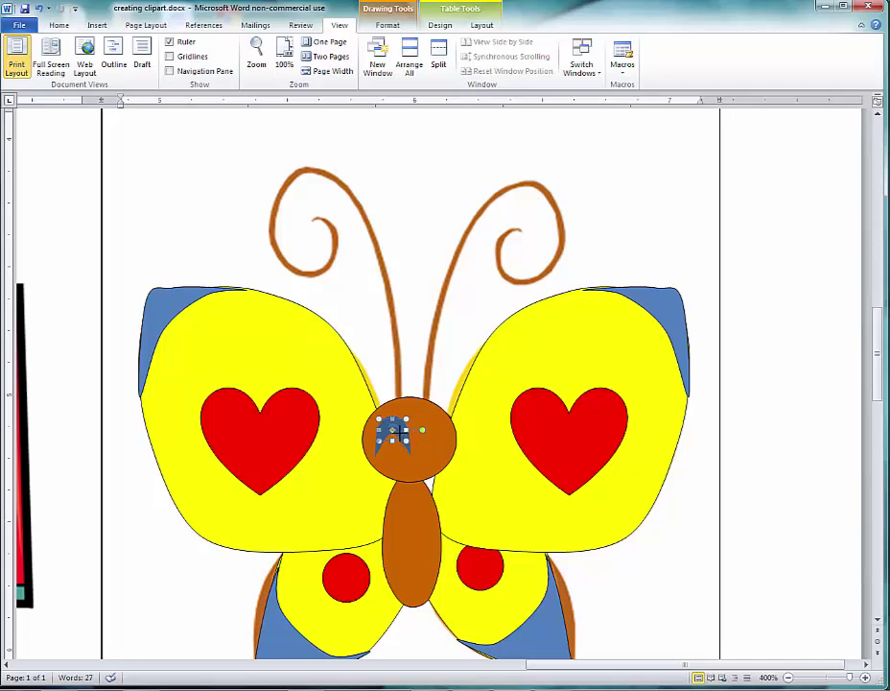
key(ctrl+z)
click(401, 29)
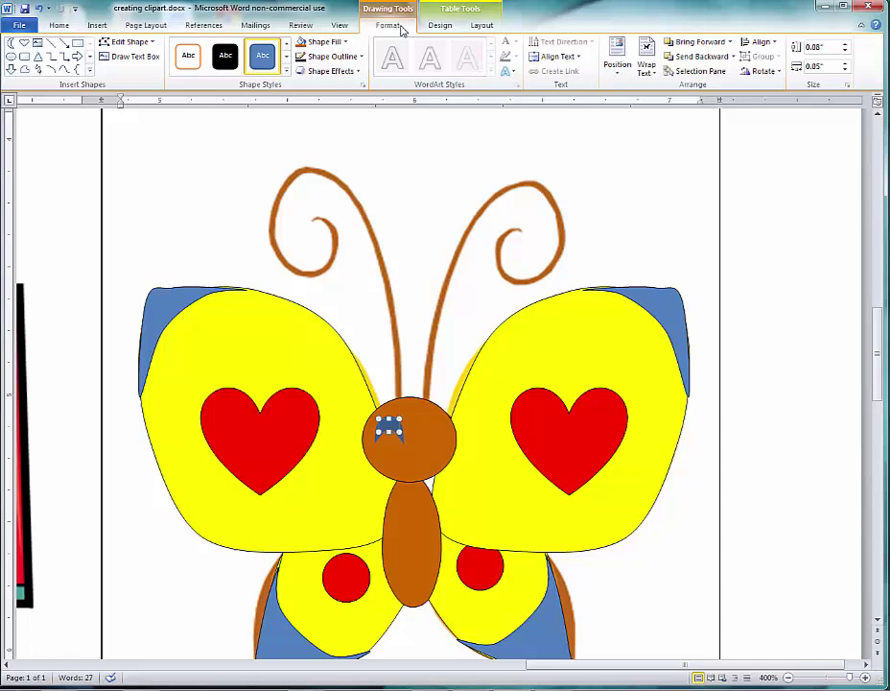
click(317, 60)
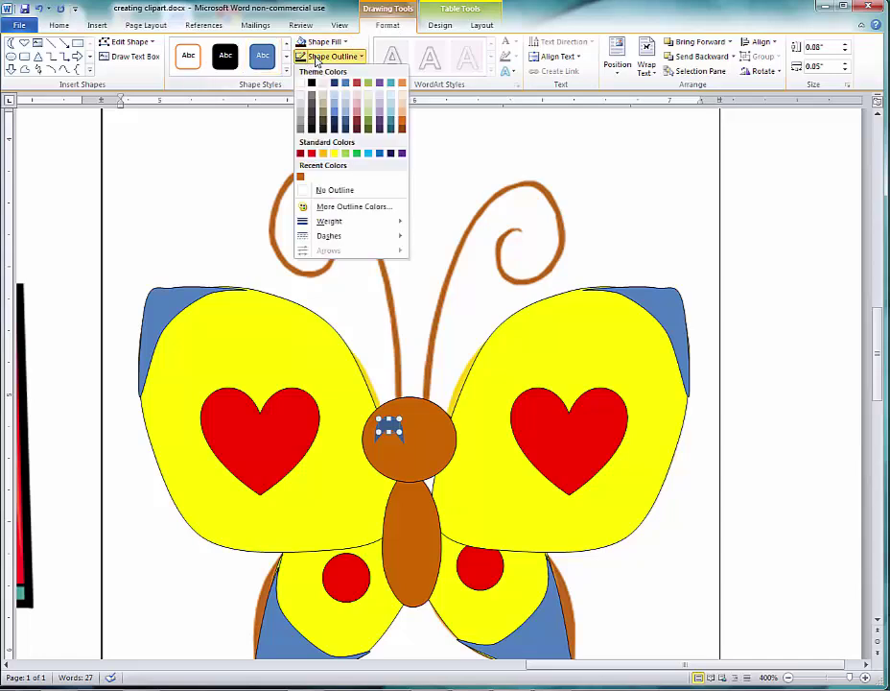
click(317, 190)
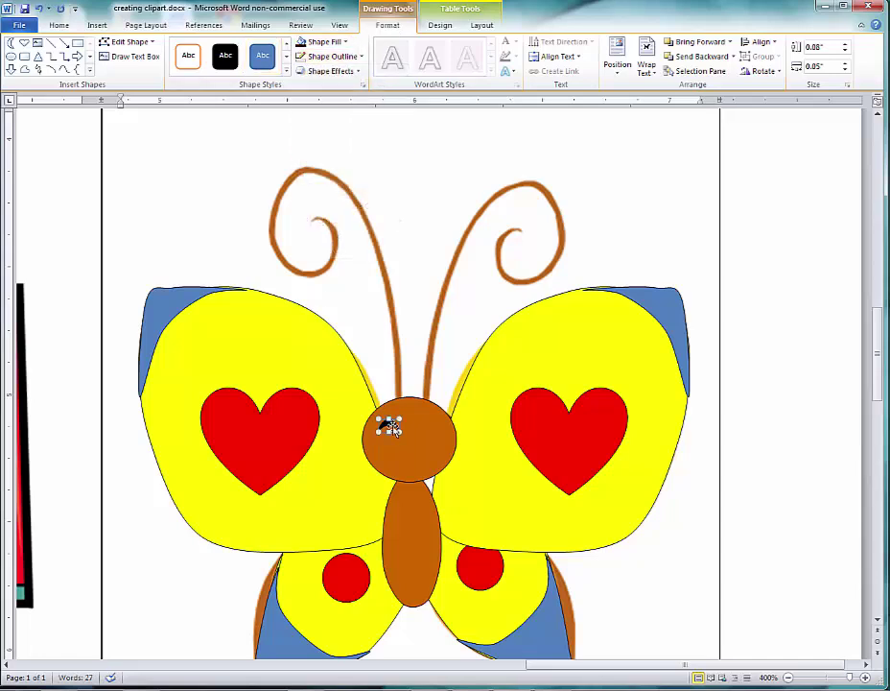
click(471, 332)
key(ctrl+v)
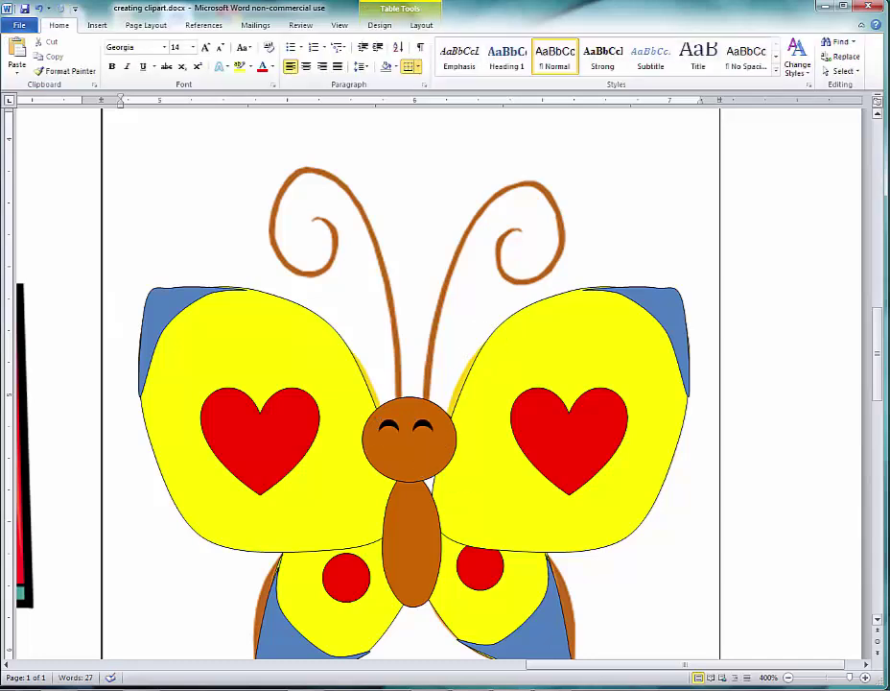
Trace a curled freeform left antenna from the head with an orange outline.
click(99, 28)
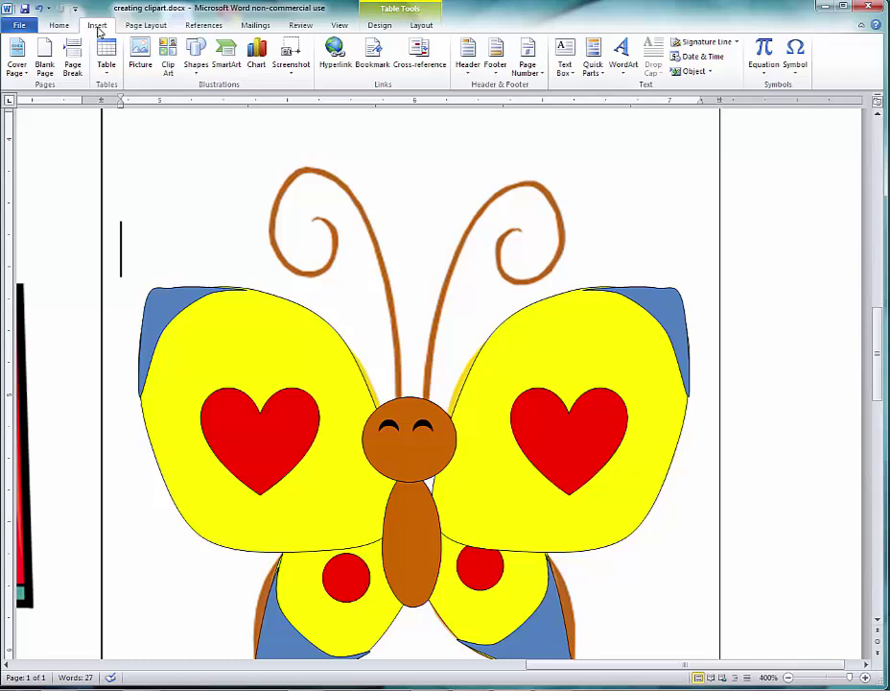
click(196, 65)
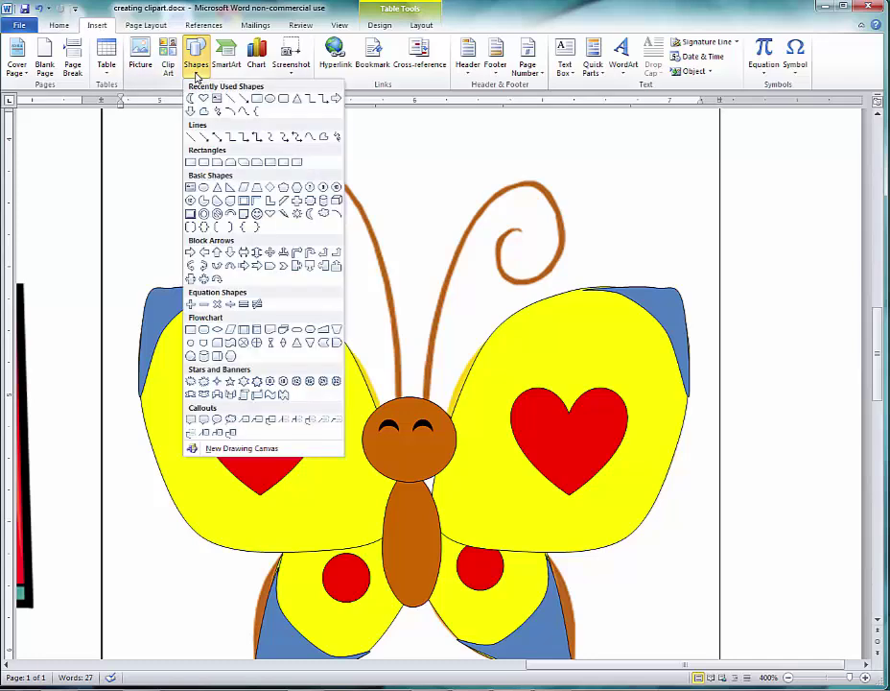
click(240, 111)
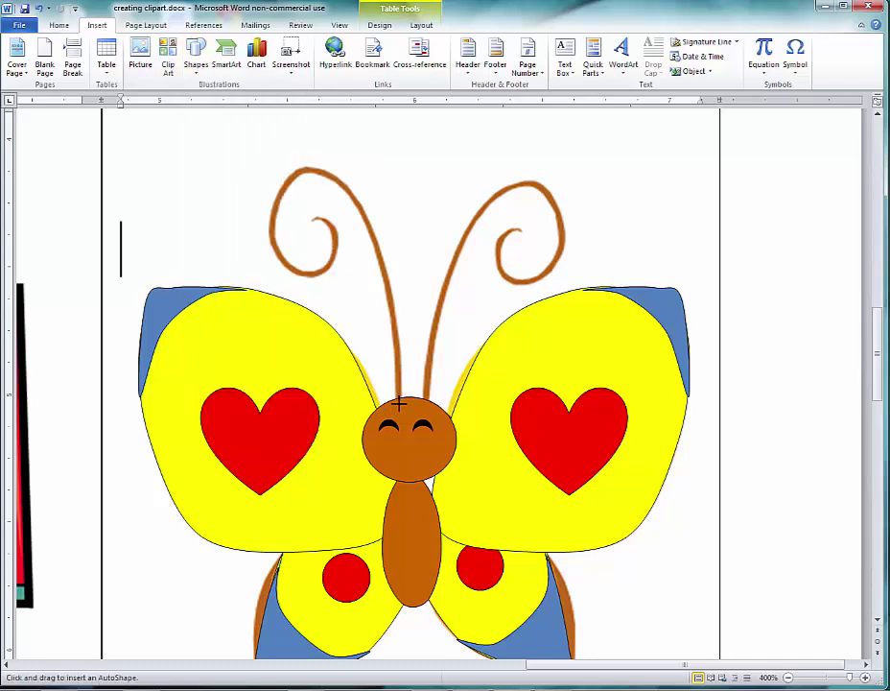
mouse_move(398, 389)
mouse_down()
mouse_move(375, 225)
mouse_move(347, 188)
mouse_move(328, 175)
mouse_move(284, 177)
mouse_move(271, 201)
mouse_move(270, 246)
mouse_move(296, 269)
mouse_move(328, 273)
mouse_move(318, 218)
mouse_up()
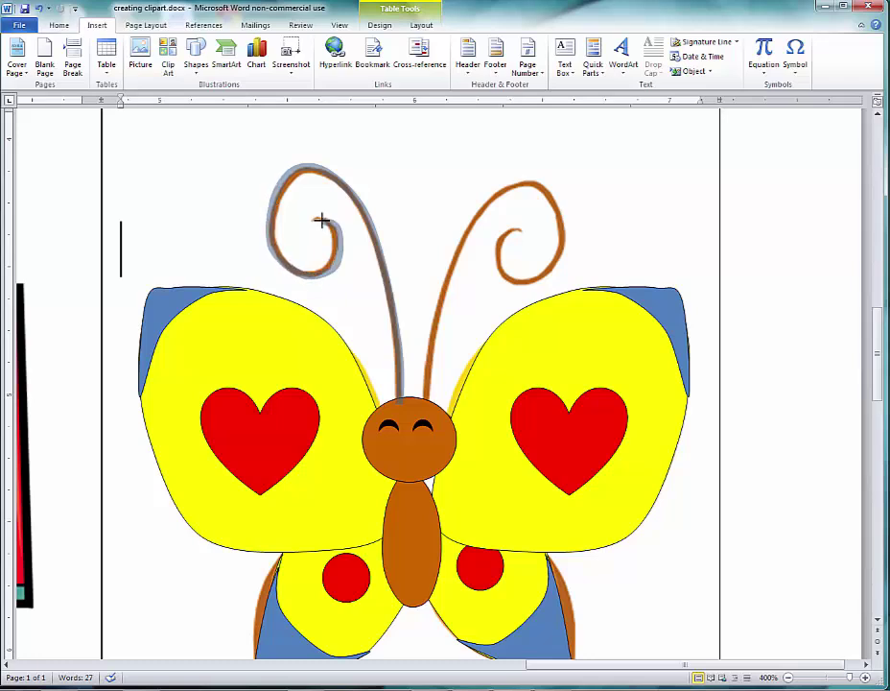
double_click(322, 224)
click(320, 58)
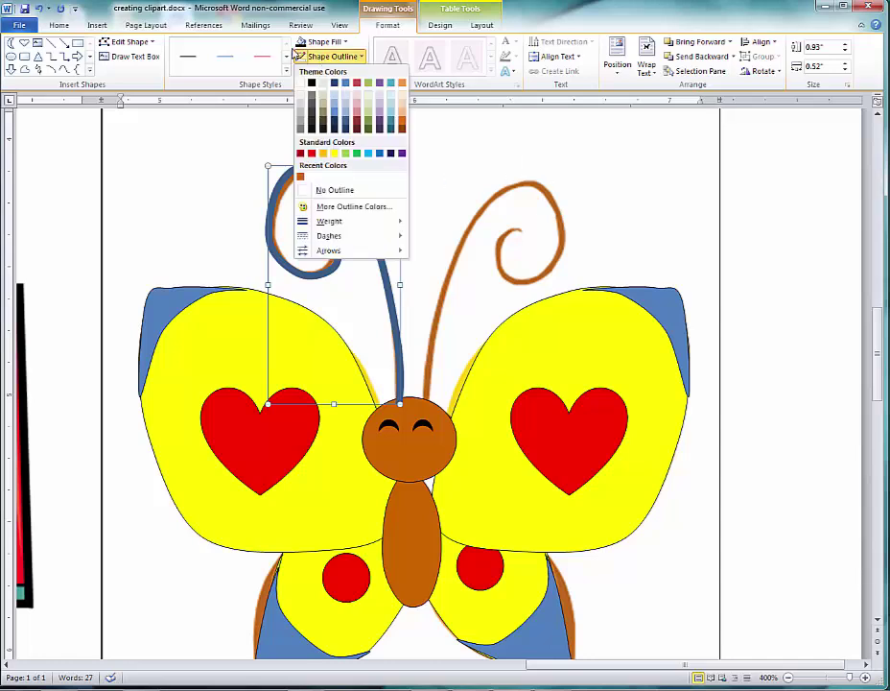
click(301, 178)
click(437, 151)
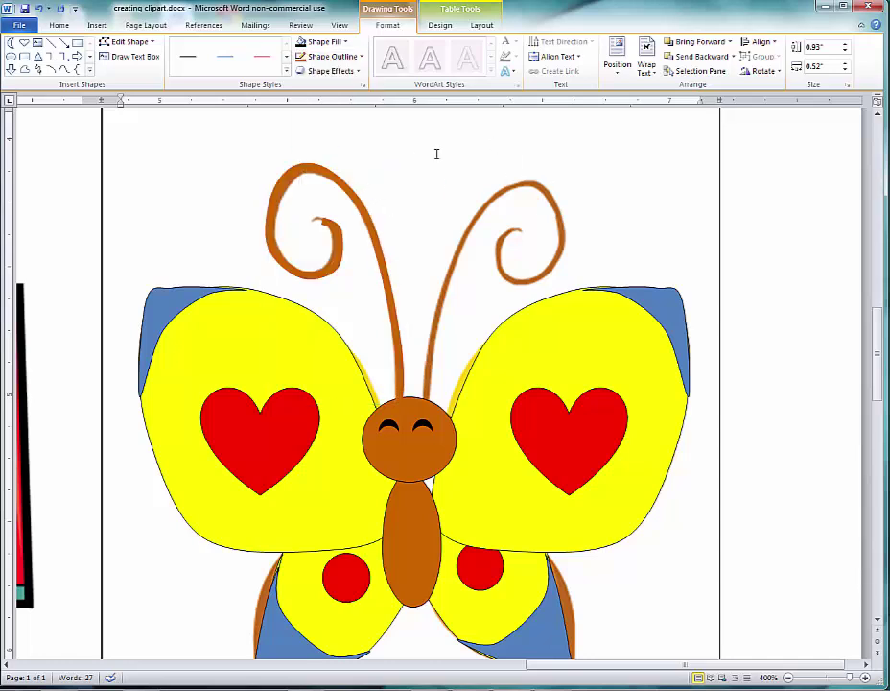
Duplicate the antenna onto the right side of the head.
click(373, 220)
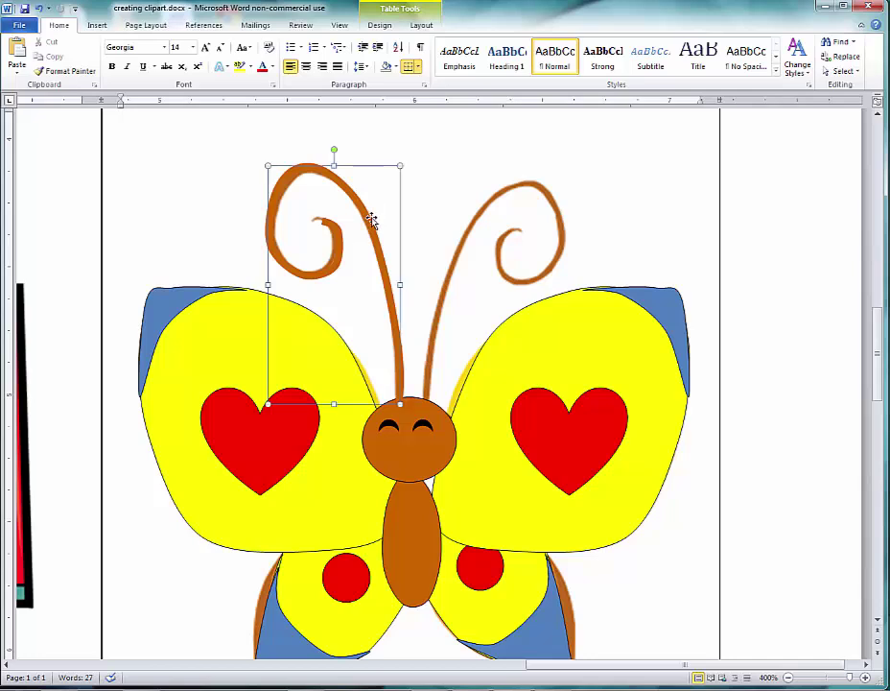
click(467, 174)
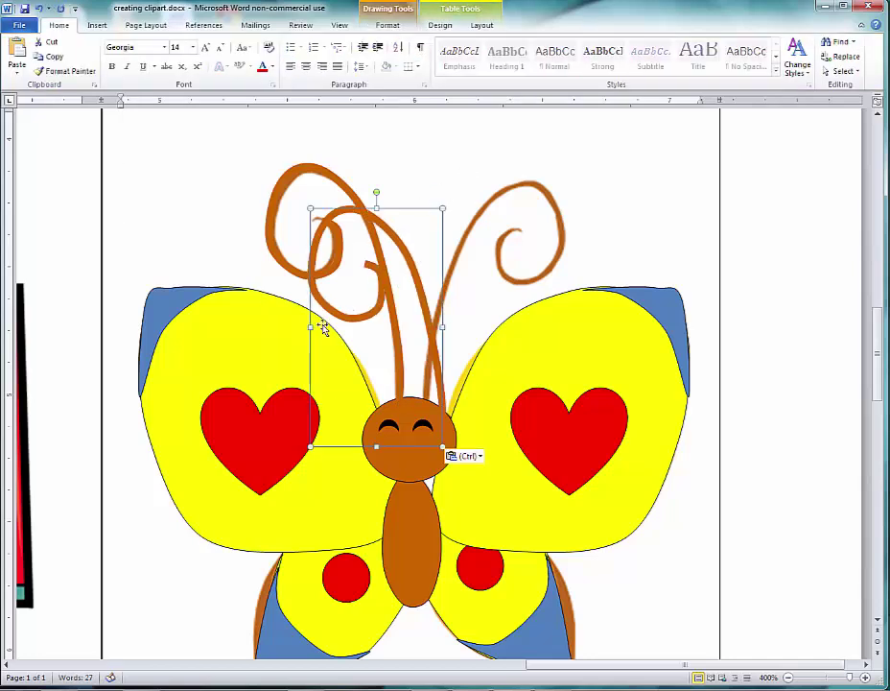
drag(311, 326, 564, 233)
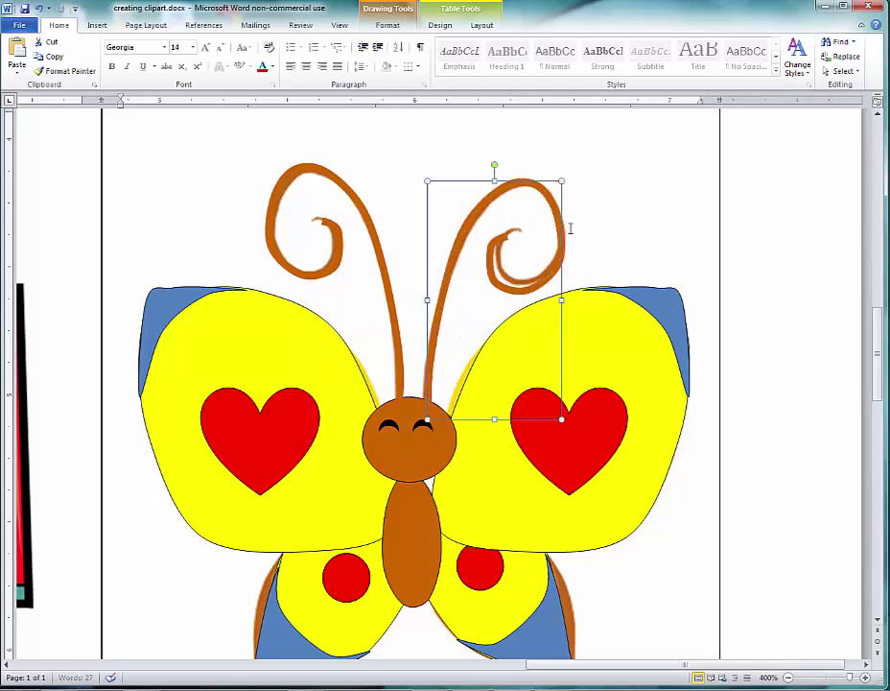
click(630, 215)
scroll(811, 557, down, 3)
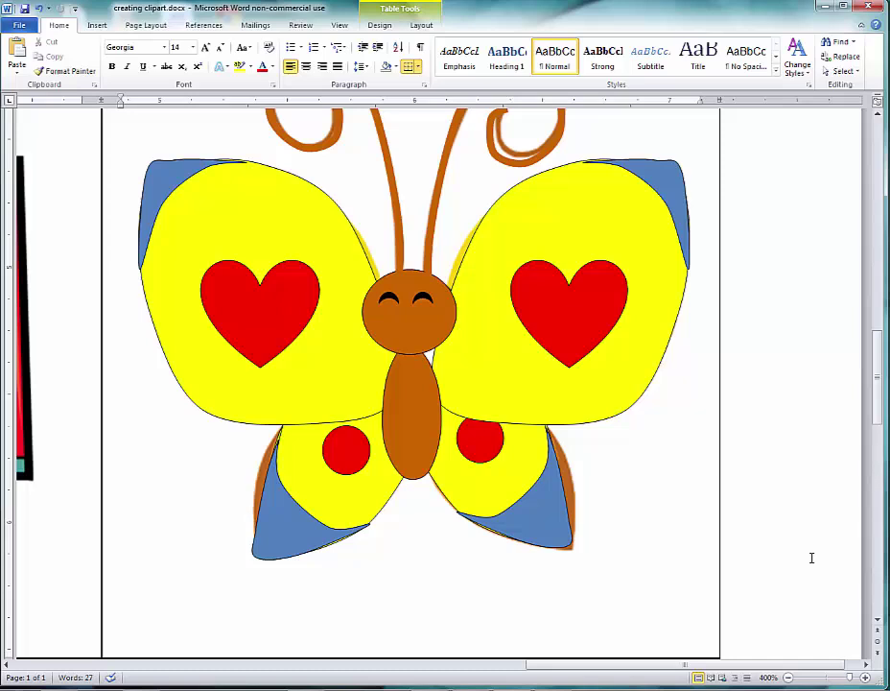
scroll(806, 464, up, 3)
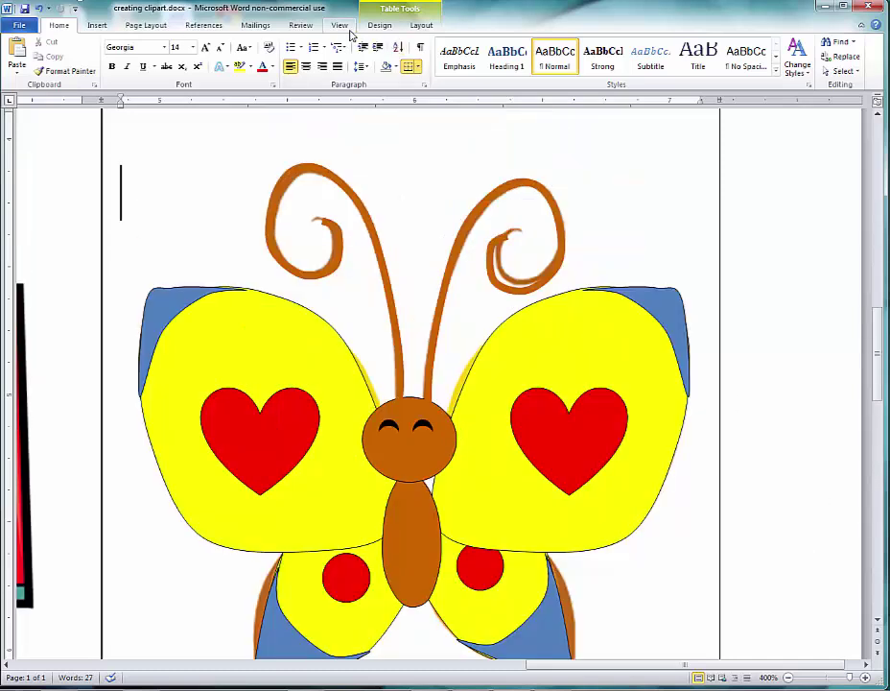
Zoom out to 200% and scroll to the butterfly in its table cell.
click(339, 25)
click(256, 55)
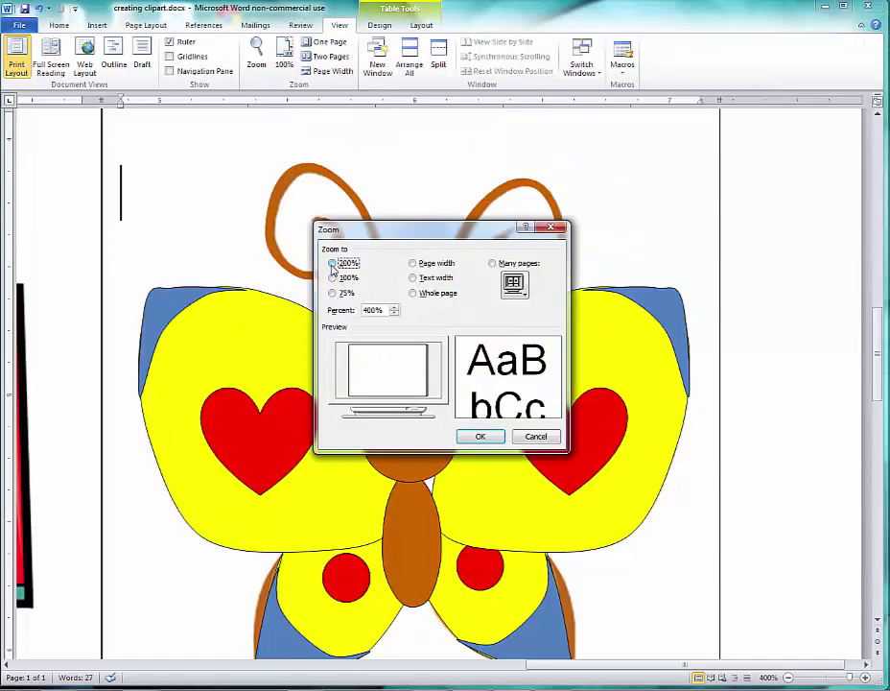
click(331, 264)
key(Return)
scroll(596, 317, down, 3)
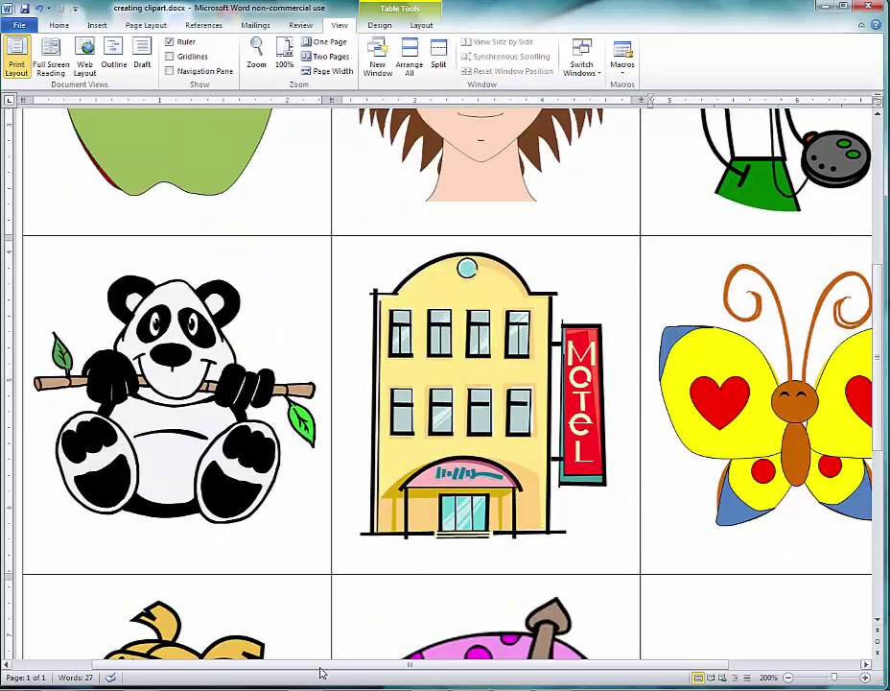
drag(332, 666, 496, 663)
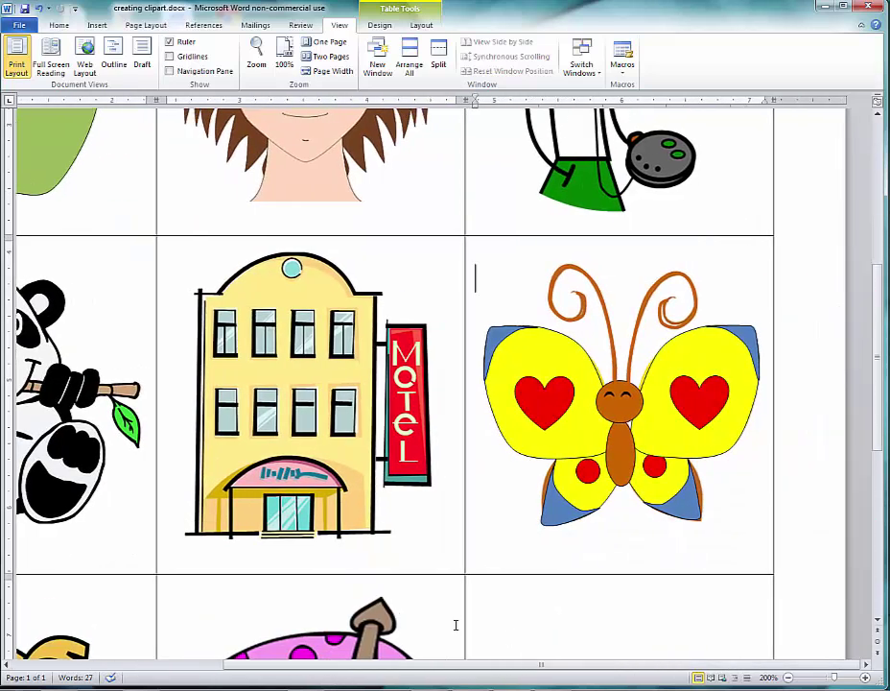
Select the antennae, body and all four wings together.
click(594, 285)
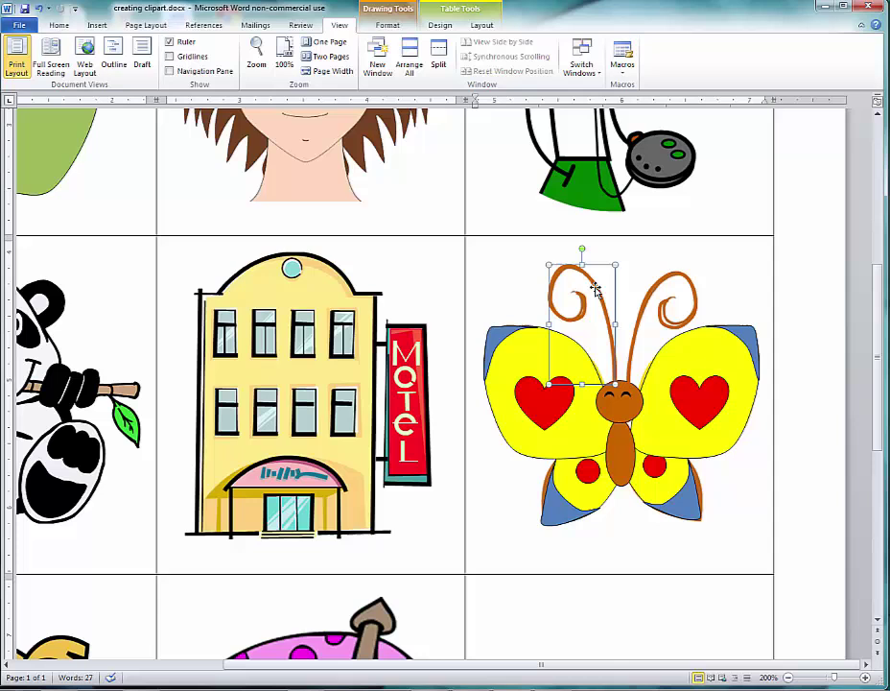
shift+click(642, 418)
shift+click(681, 401)
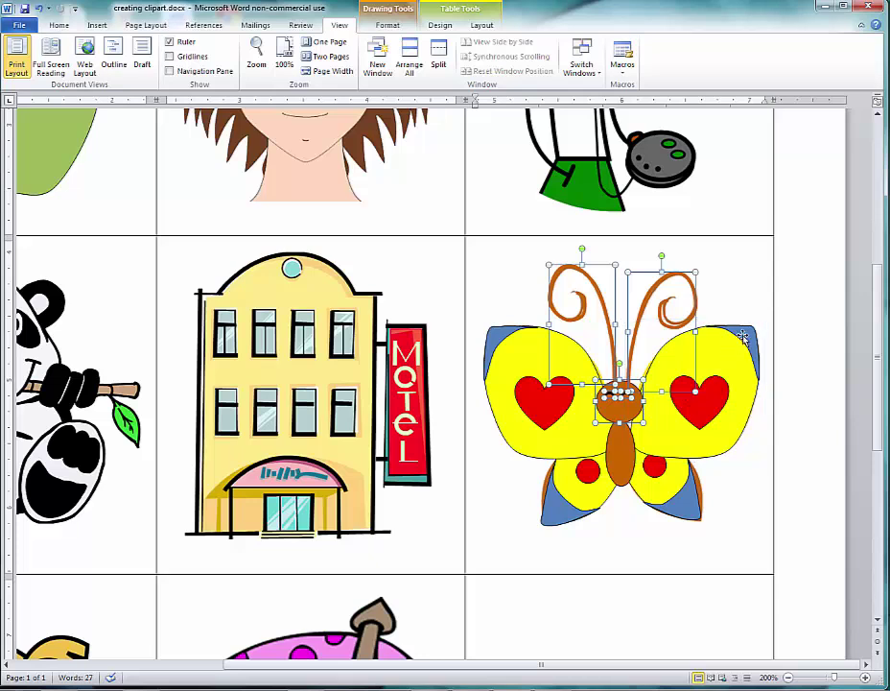
shift+click(501, 351)
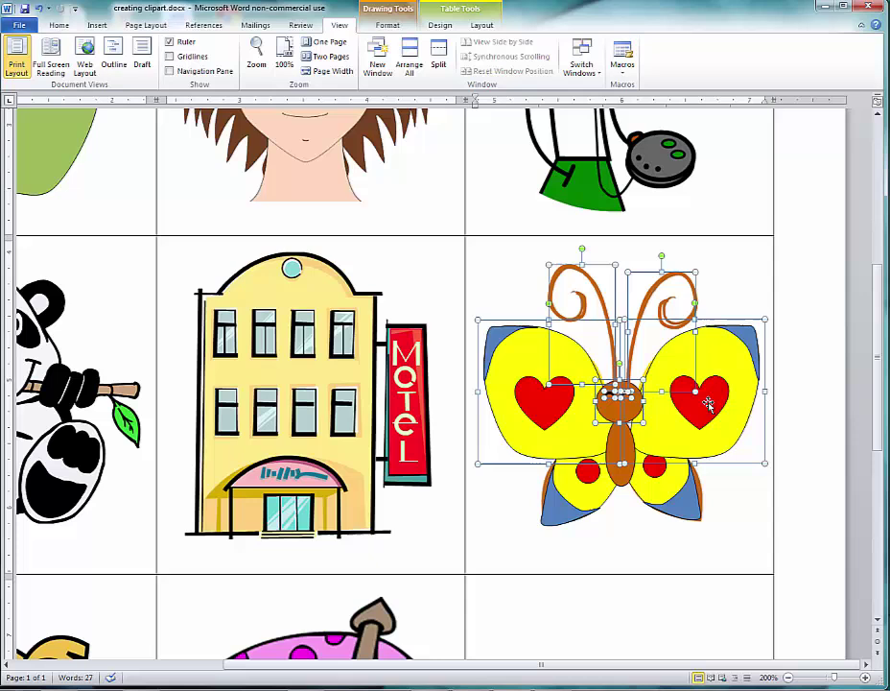
shift+click(571, 495)
shift+click(675, 492)
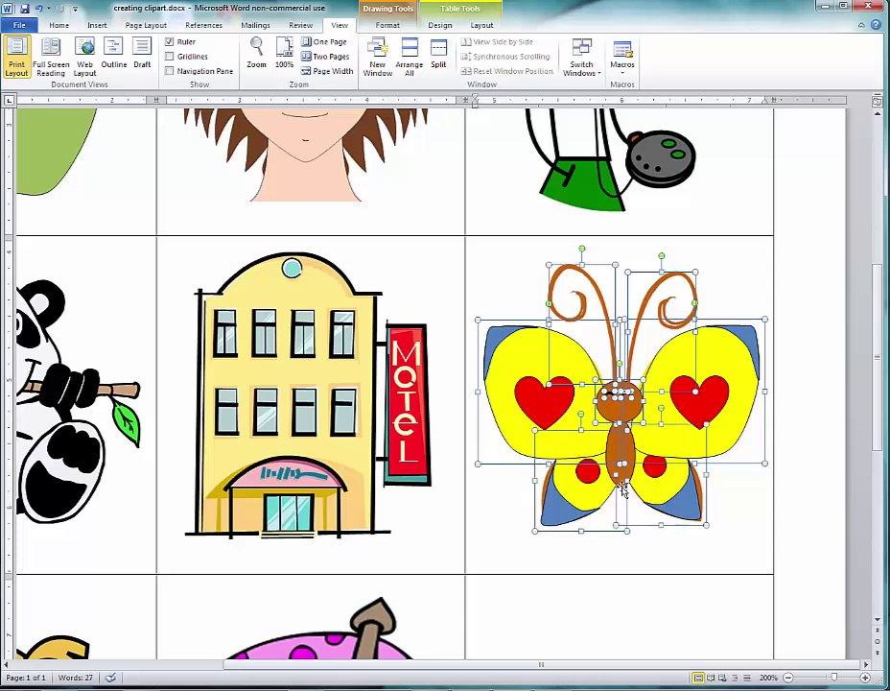
Group the selected butterfly shapes and move the group aside over the motel picture.
right_click(563, 394)
mouse_move(615, 462)
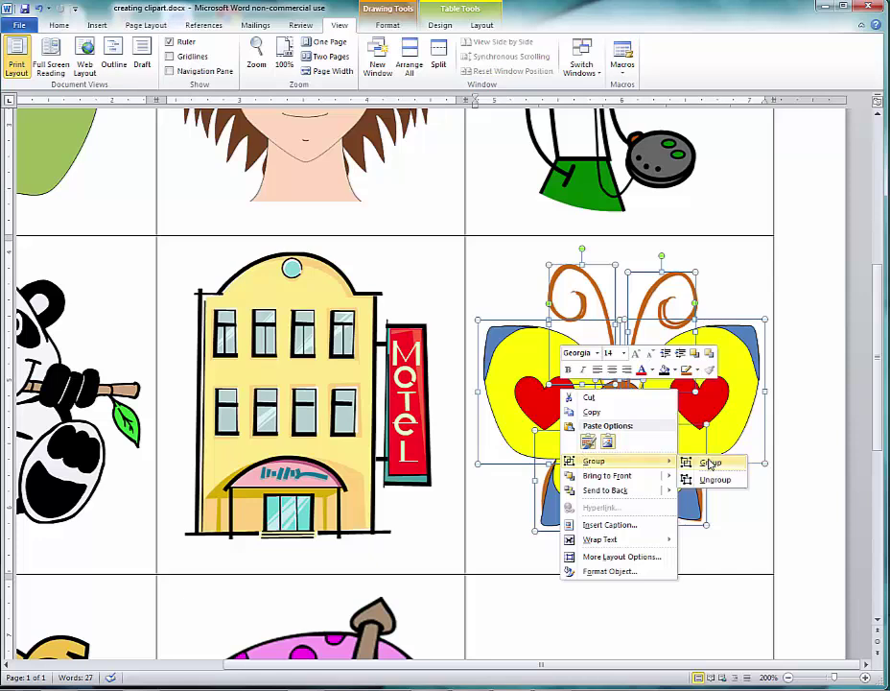
click(710, 464)
drag(666, 417, 458, 420)
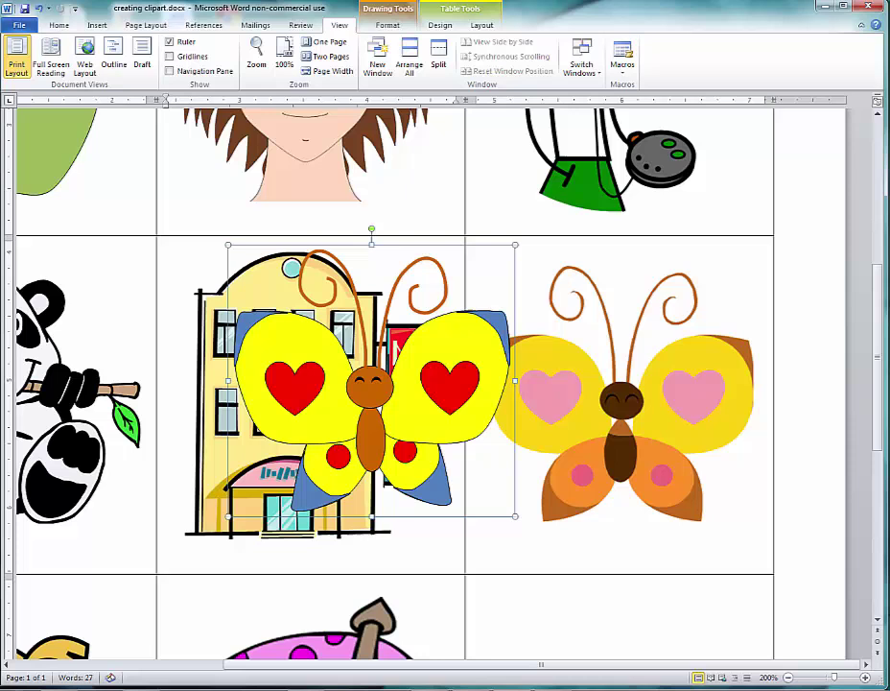
Delete the original clipart butterfly and drag the shape-built butterfly into its cell.
click(45, 25)
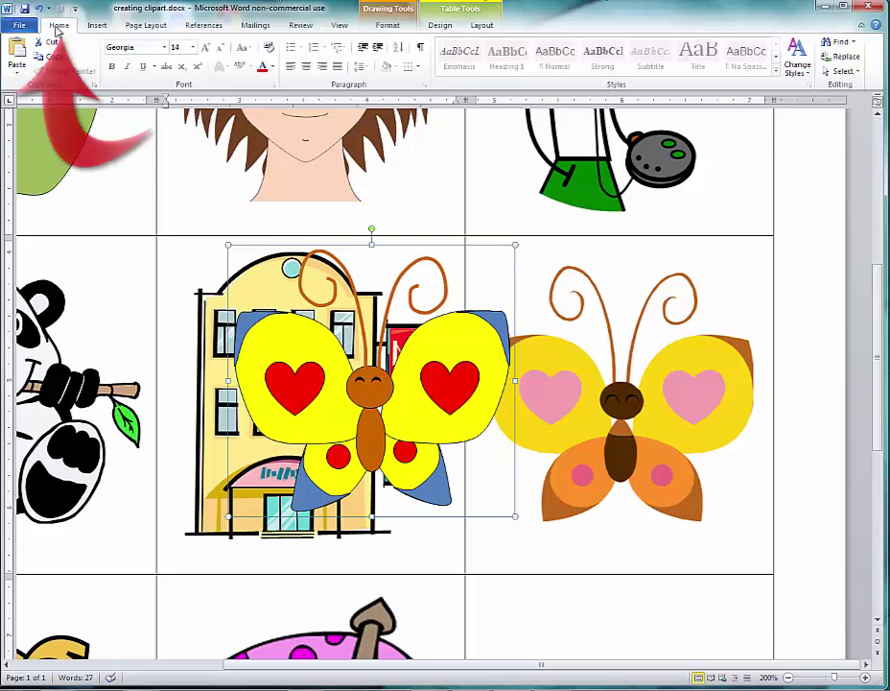
click(836, 73)
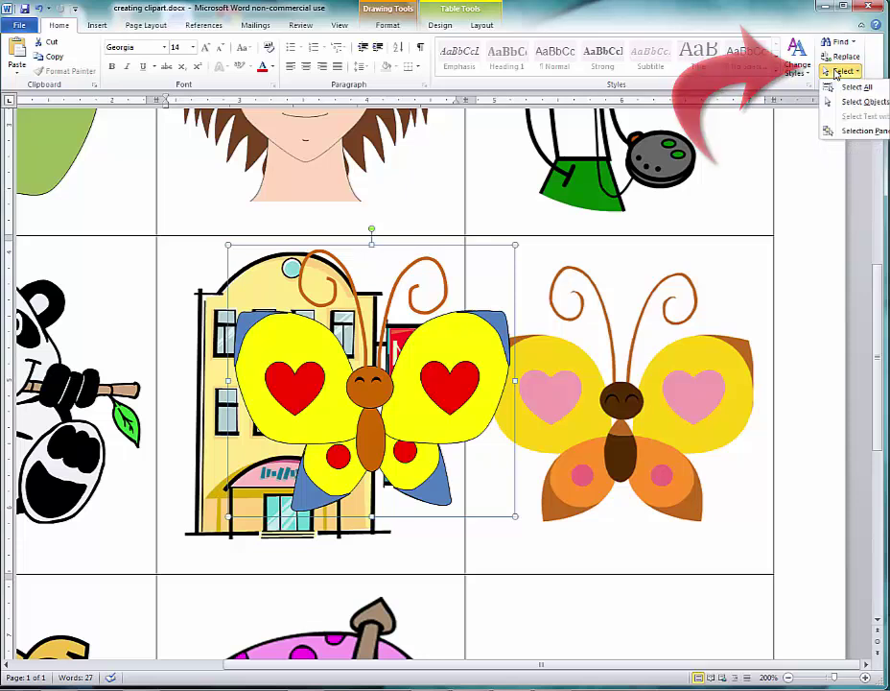
click(846, 101)
click(623, 398)
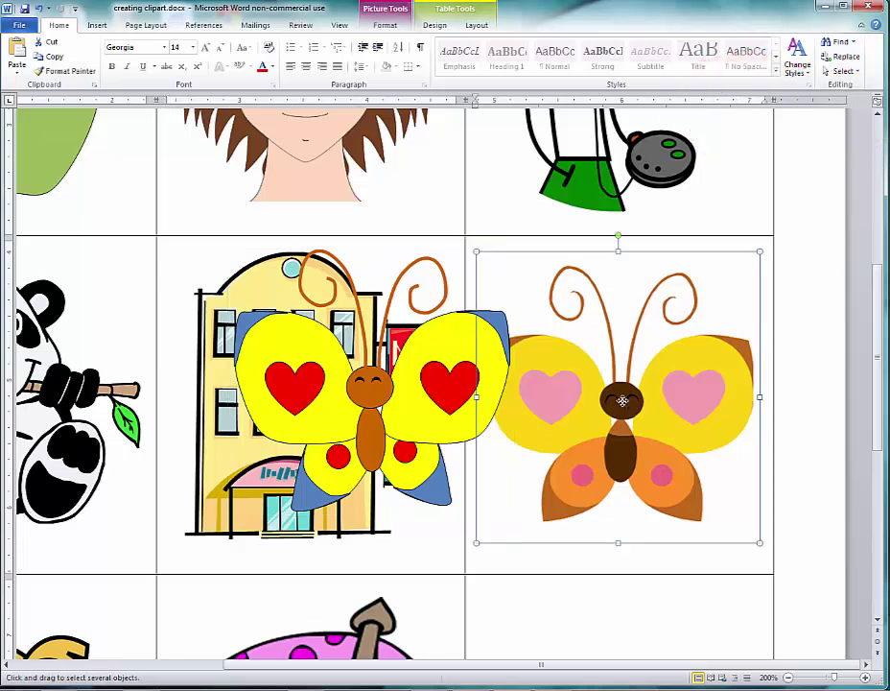
key(Delete)
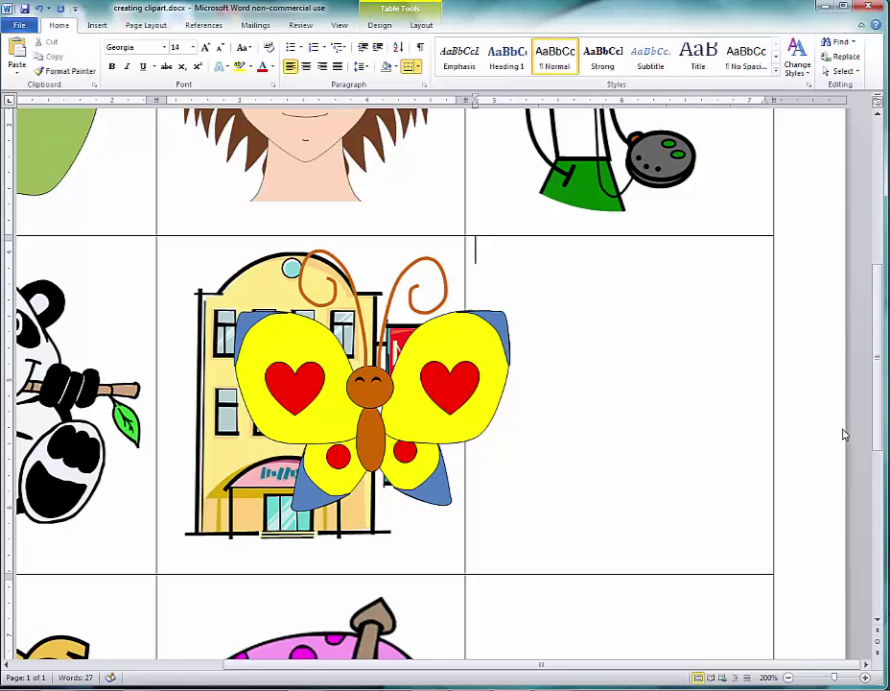
drag(365, 442, 616, 447)
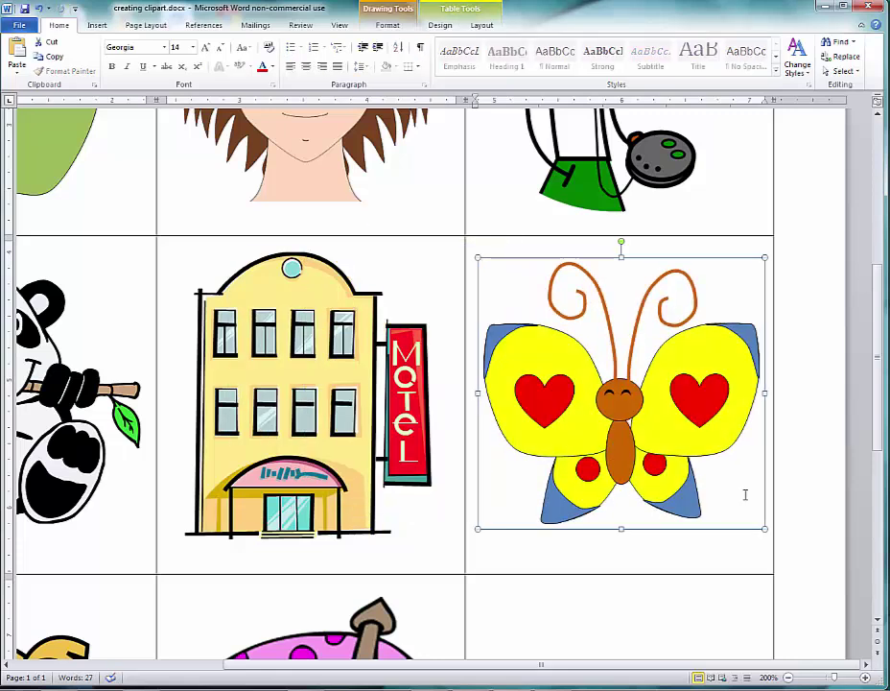